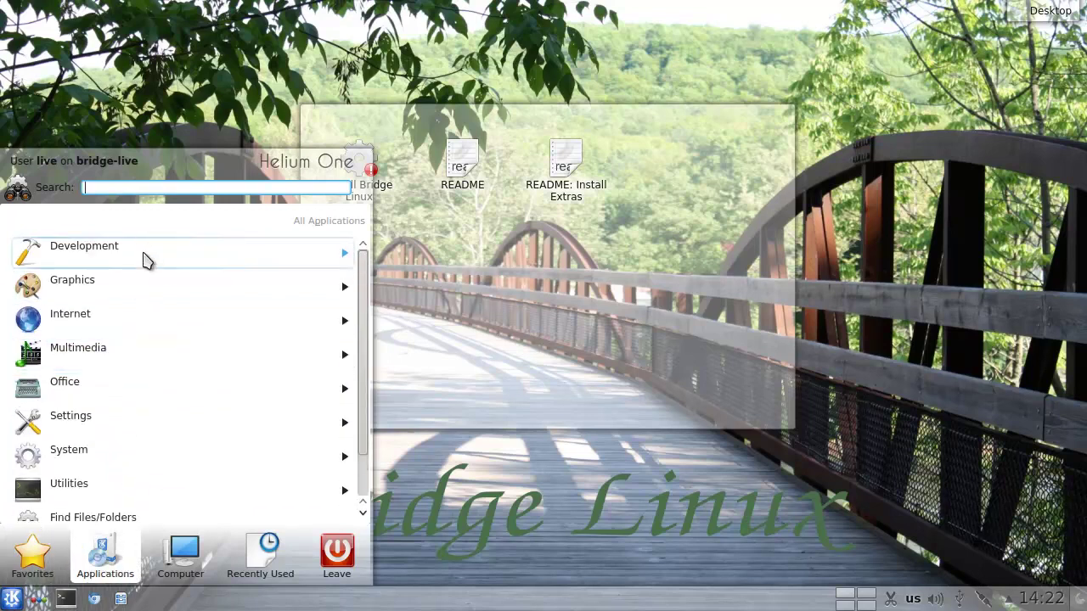
Step: Review the preinstalled applications in the Development, Graphics, Internet, Multimedia, Office and Settings categories of the application launcher
left_click(264, 257)
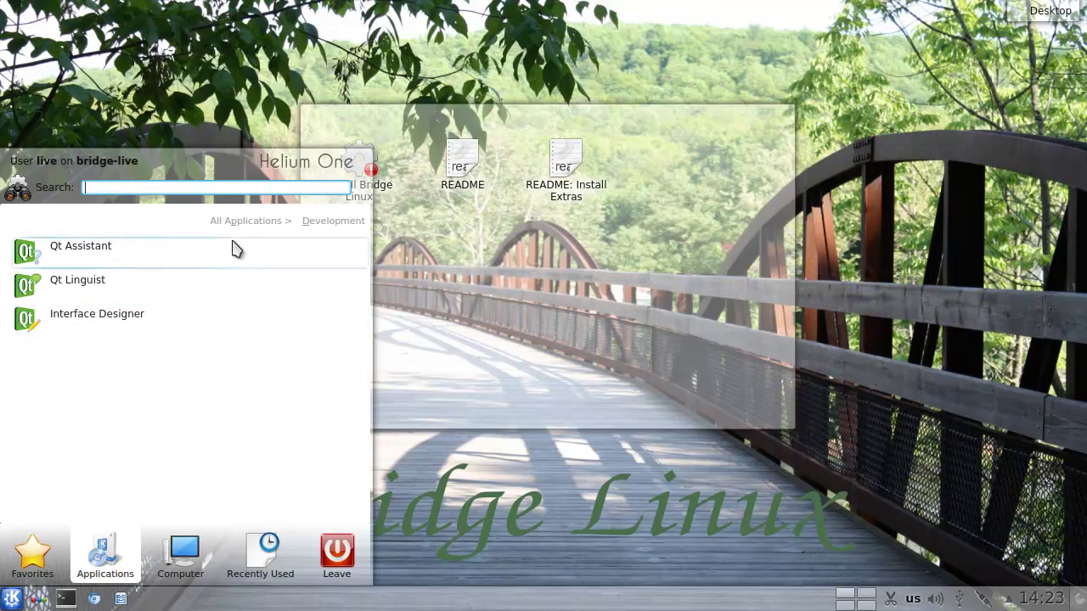
left_click(270, 223)
left_click(109, 290)
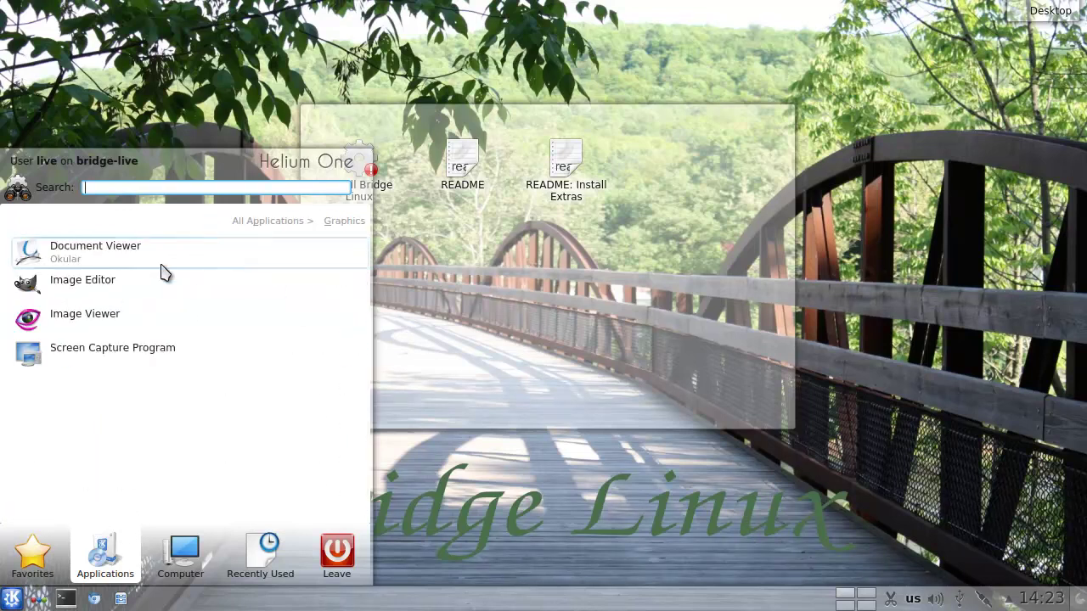
left_click(287, 222)
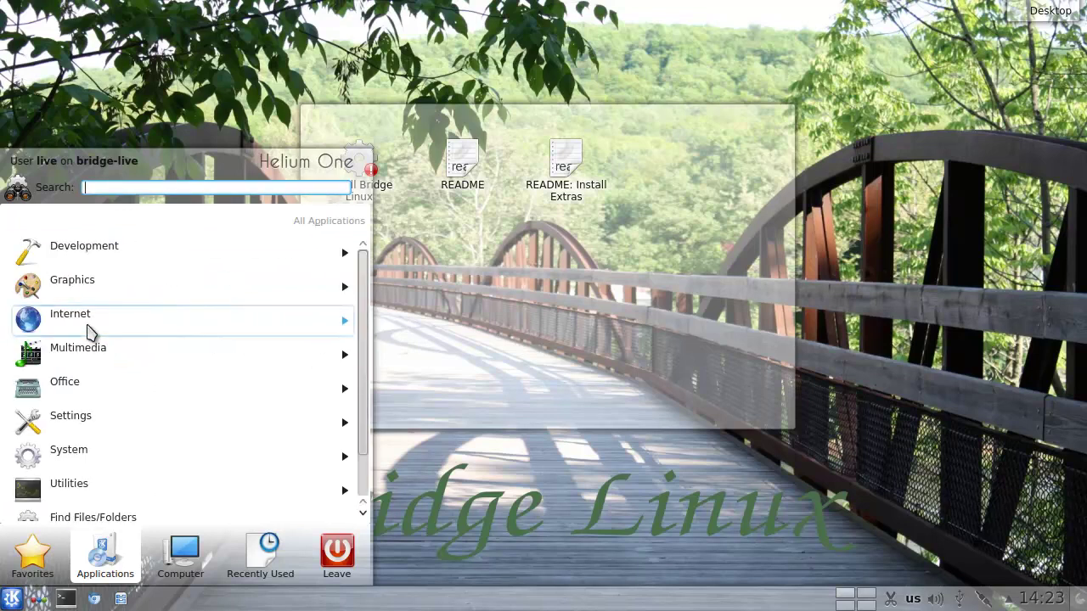
left_click(105, 315)
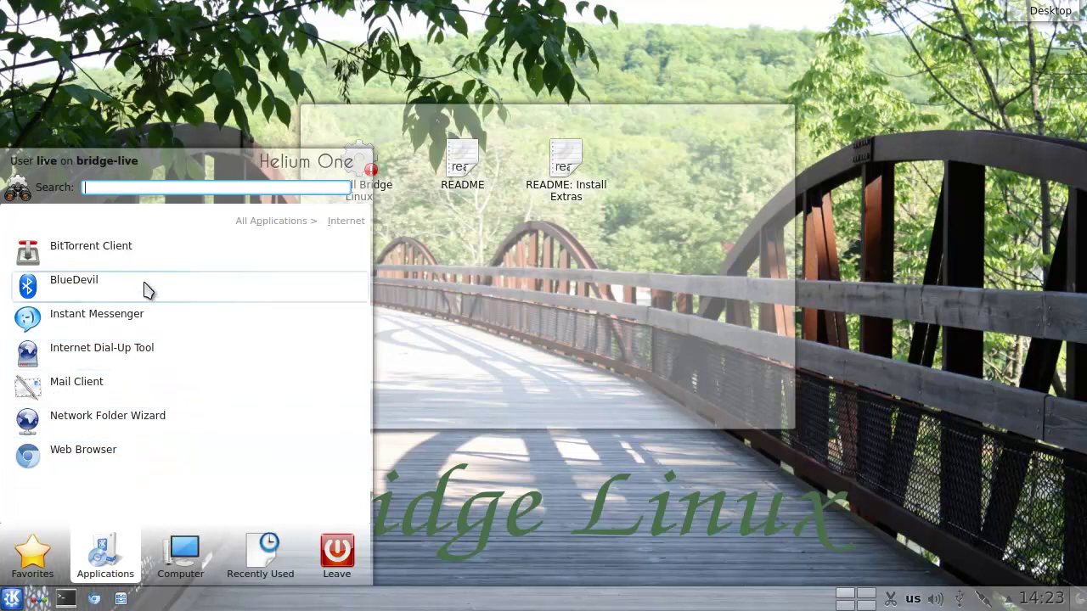
left_click(289, 228)
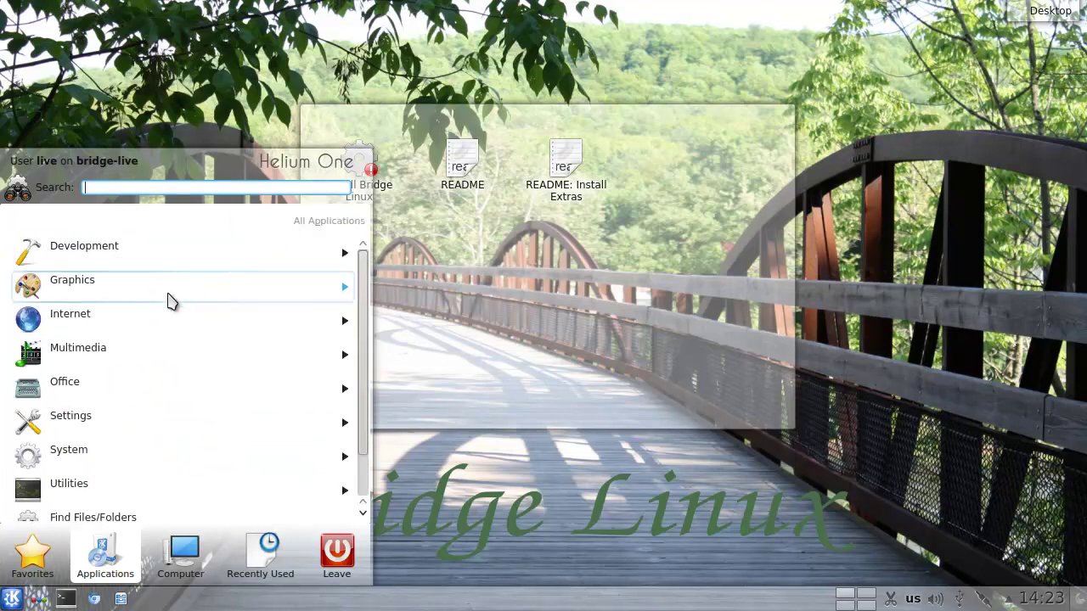
left_click(132, 354)
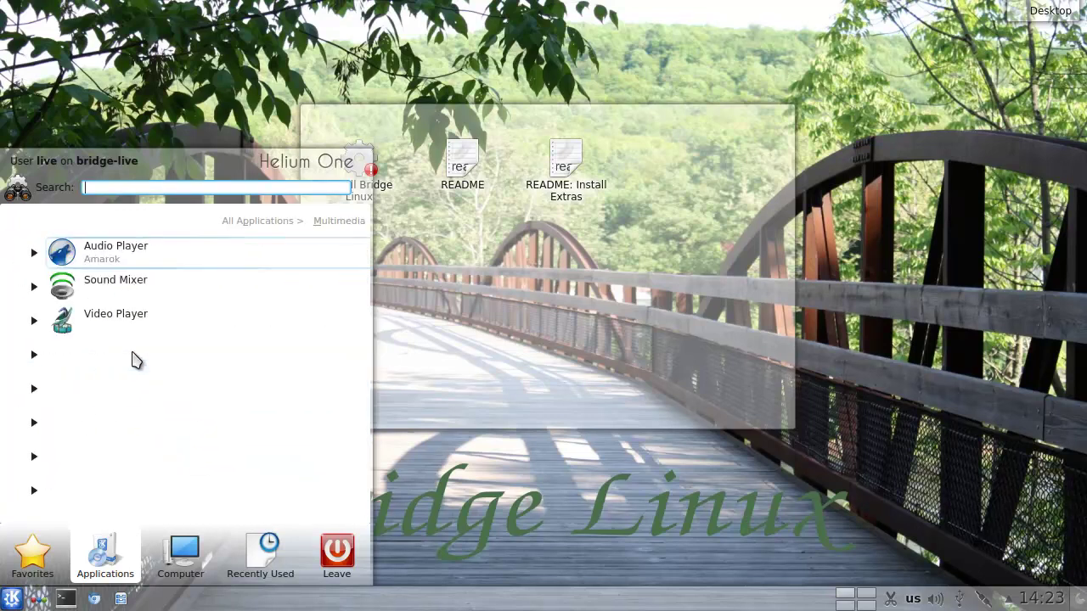
left_click(288, 223)
left_click(110, 381)
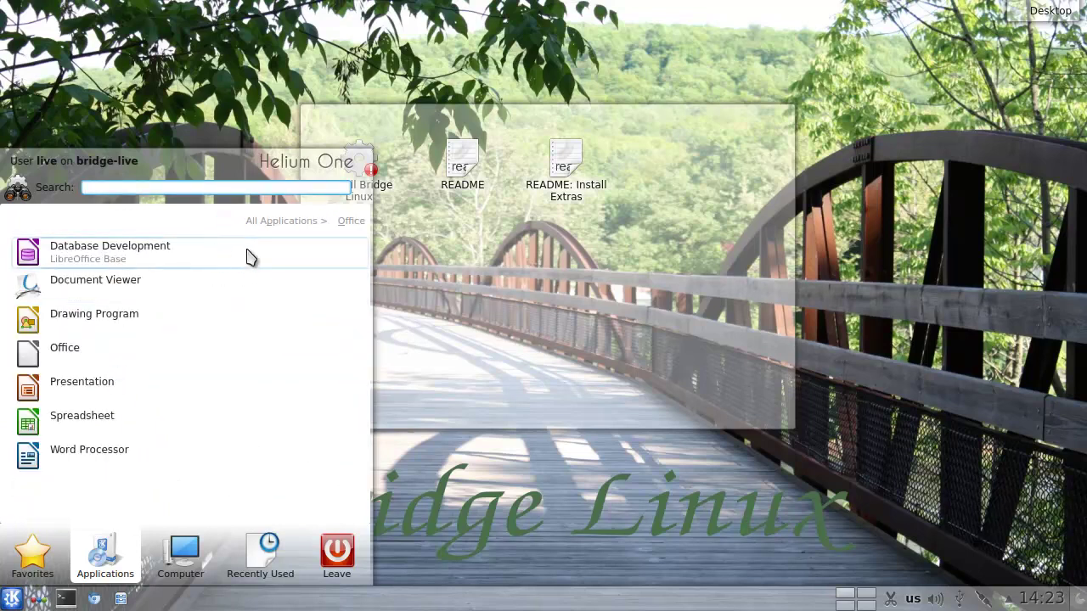
left_click(288, 225)
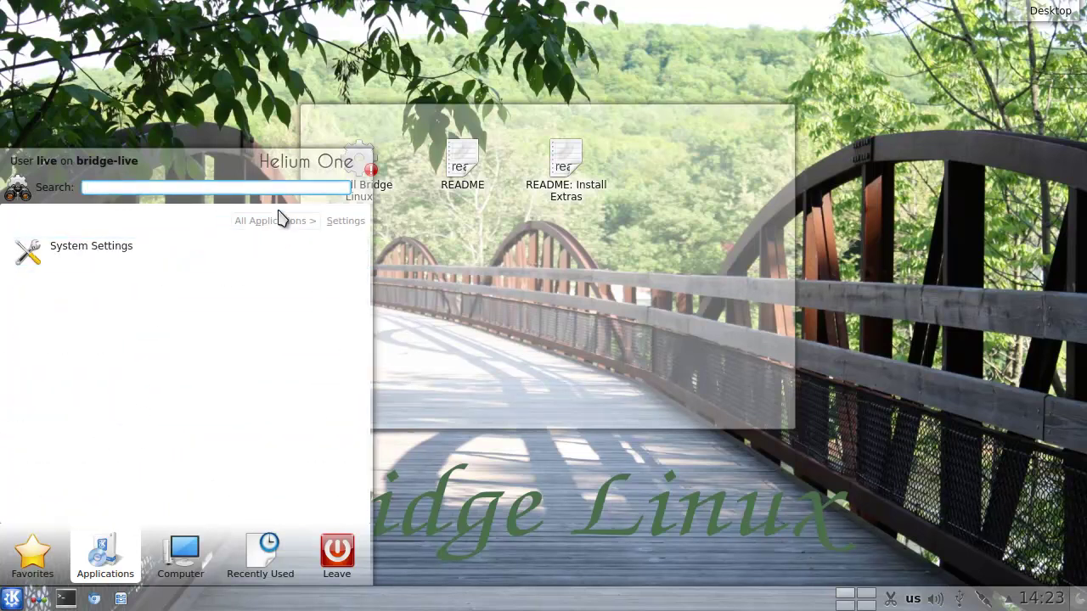
left_click(293, 221)
Step: Review the System and Utilities applications plus the launcher's computer places, and close the launcher
left_click(136, 458)
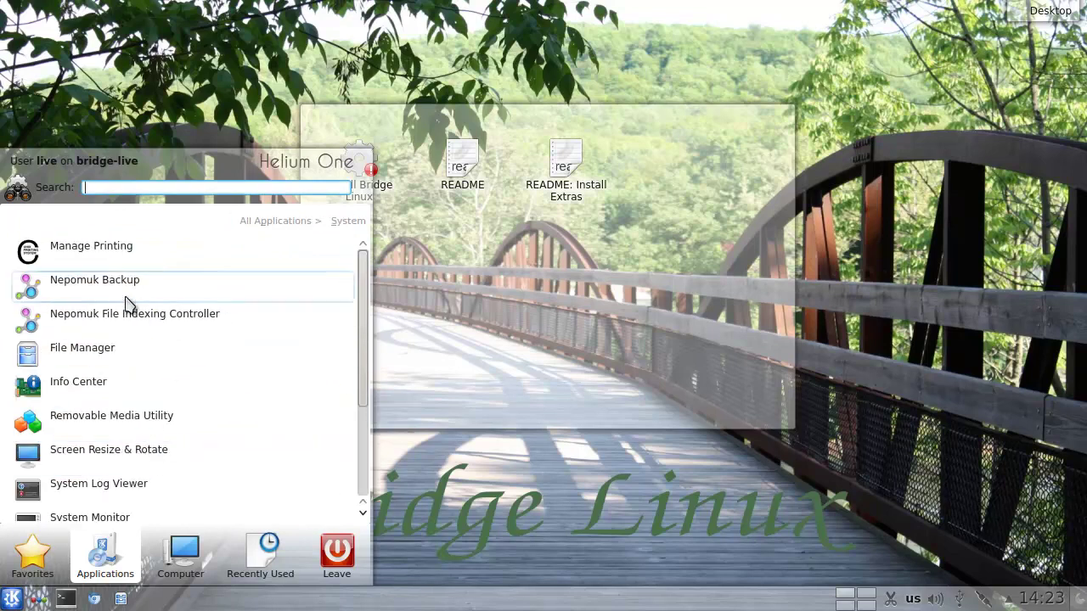
scroll(193, 348, "down", 3)
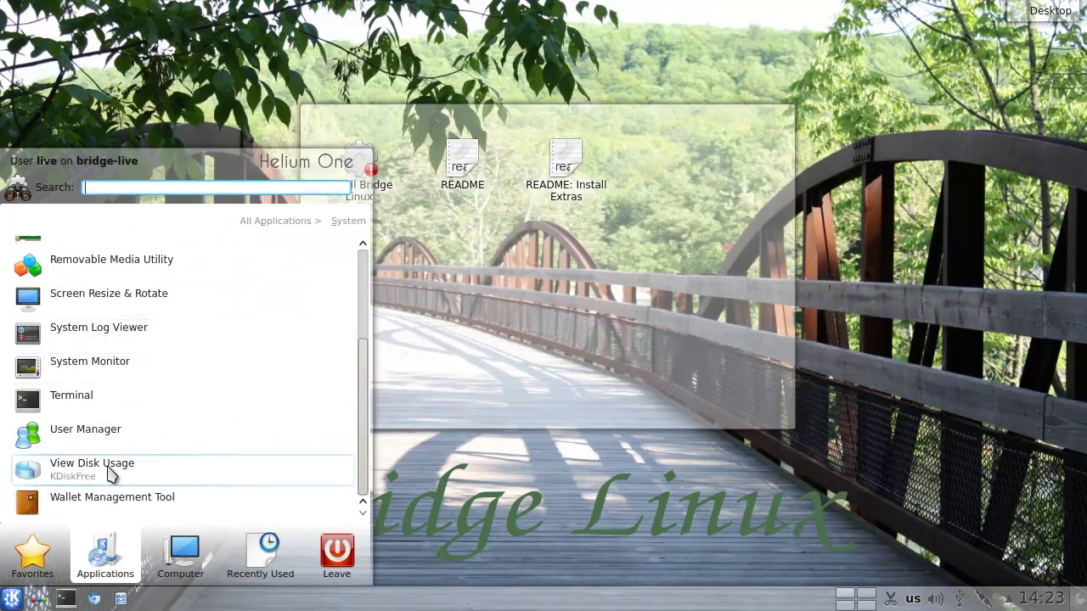
scroll(121, 379, "up", 3)
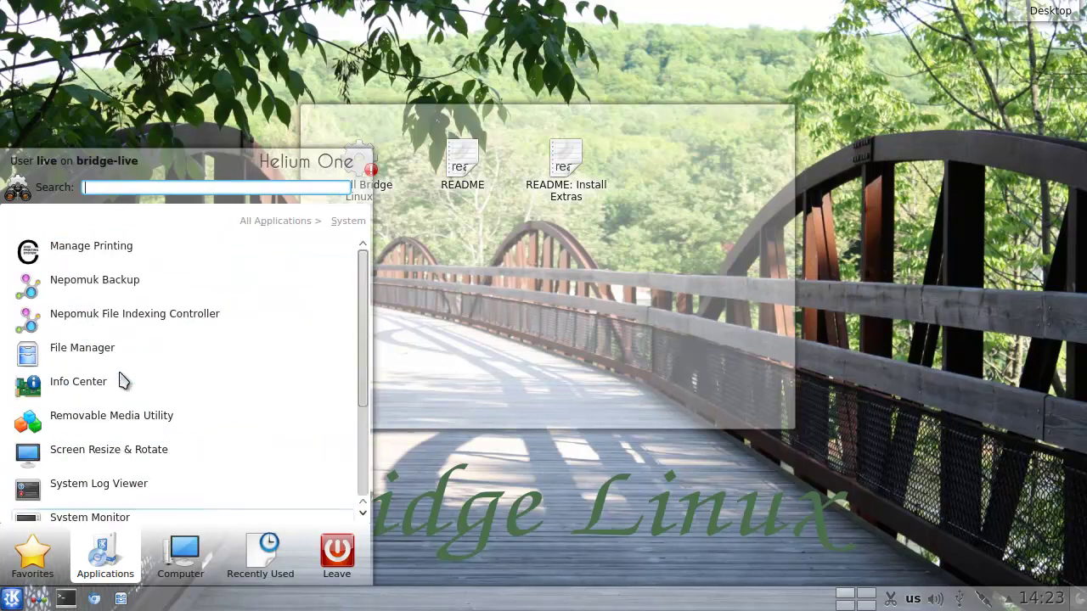
left_click(286, 222)
scroll(118, 438, "down", 1)
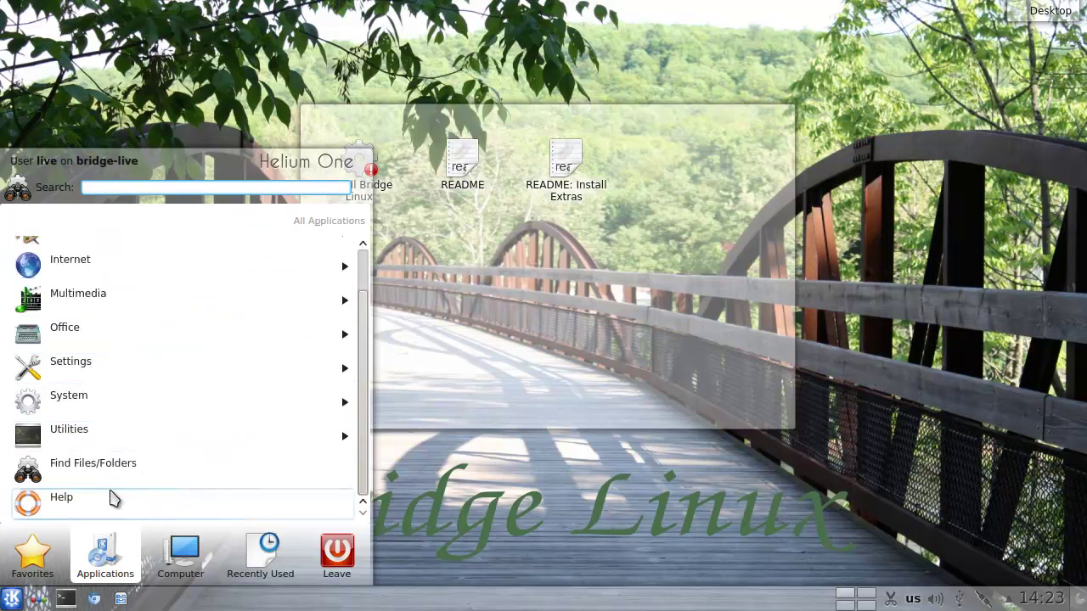
left_click(133, 437)
scroll(182, 340, "down", 1)
scroll(194, 376, "up", 1)
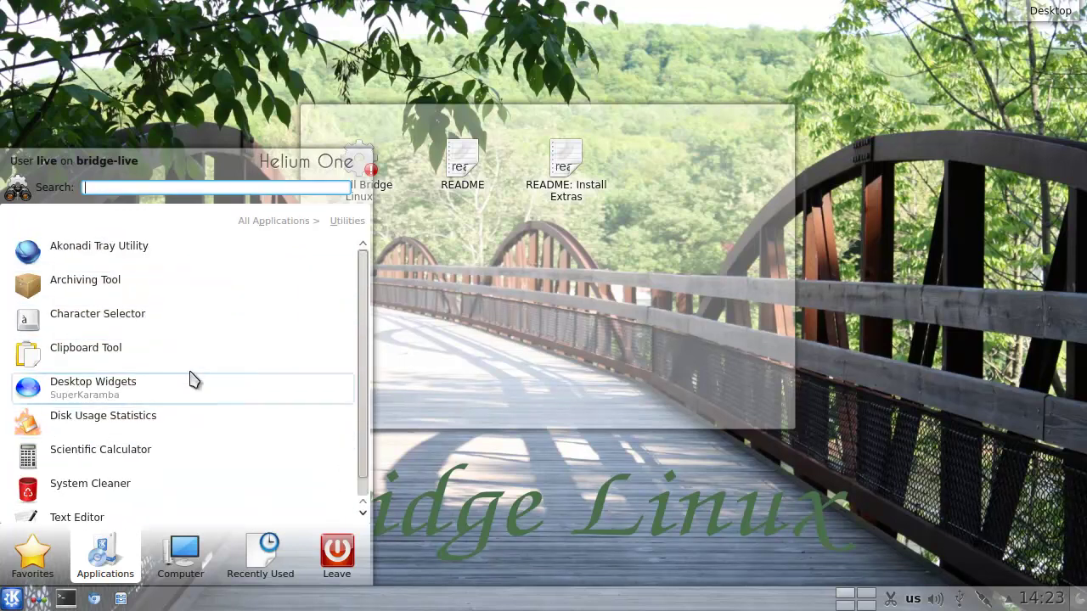
left_click(300, 221)
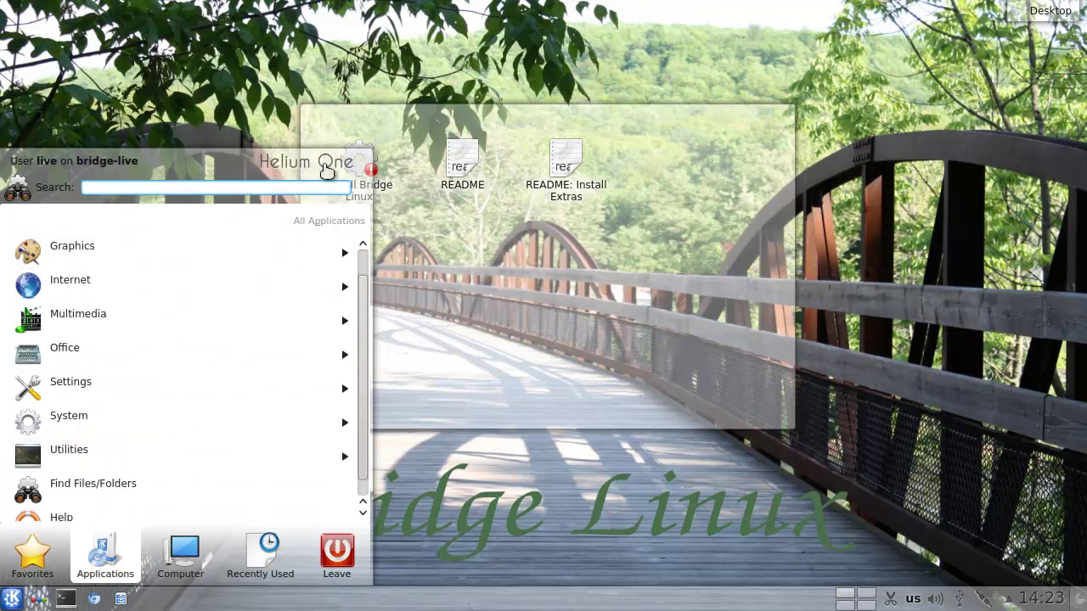
left_click(31, 561)
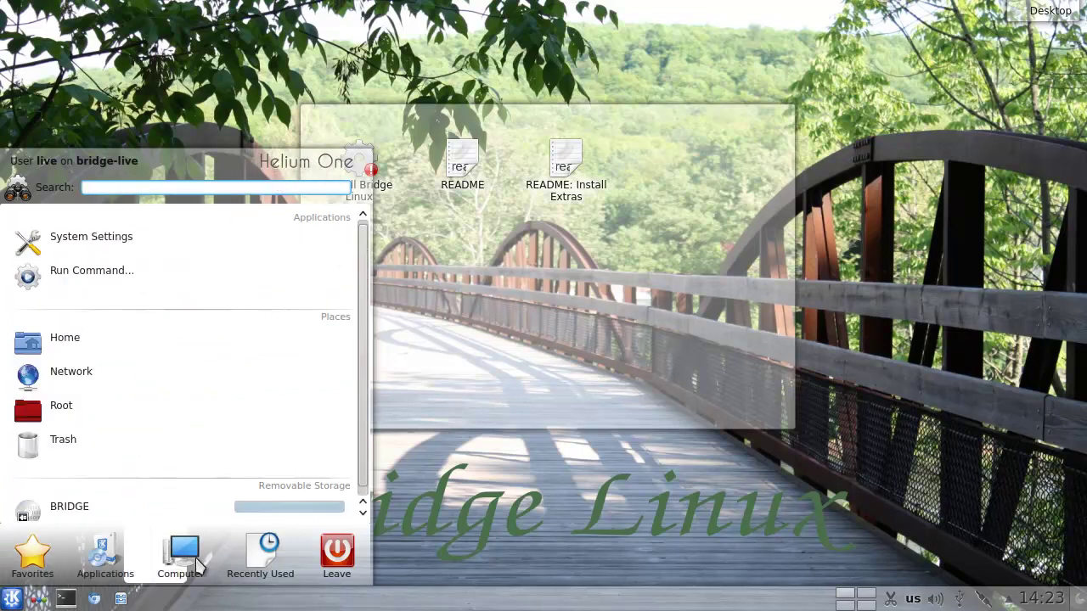
left_click(38, 601)
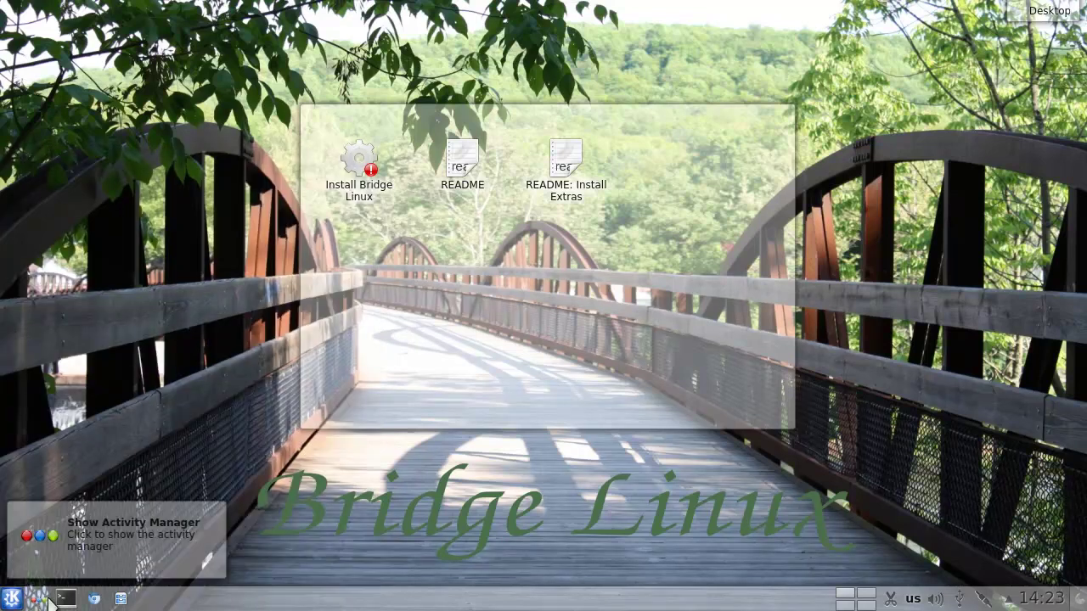
Step: Run uname -a in a Konsole terminal to check the kernel details, and close the terminal
left_click(76, 601)
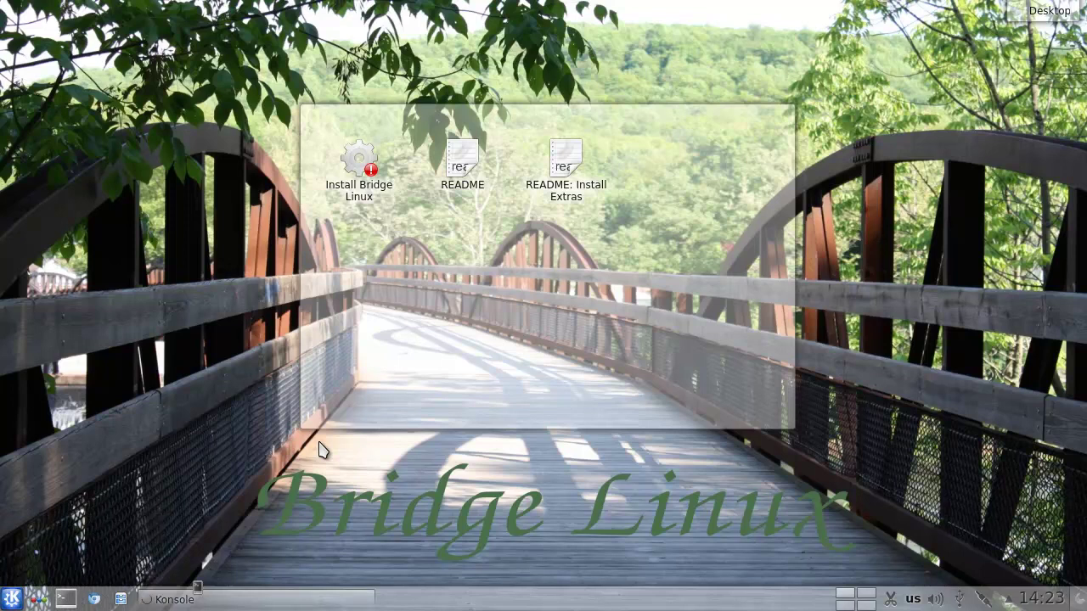
type("uname")
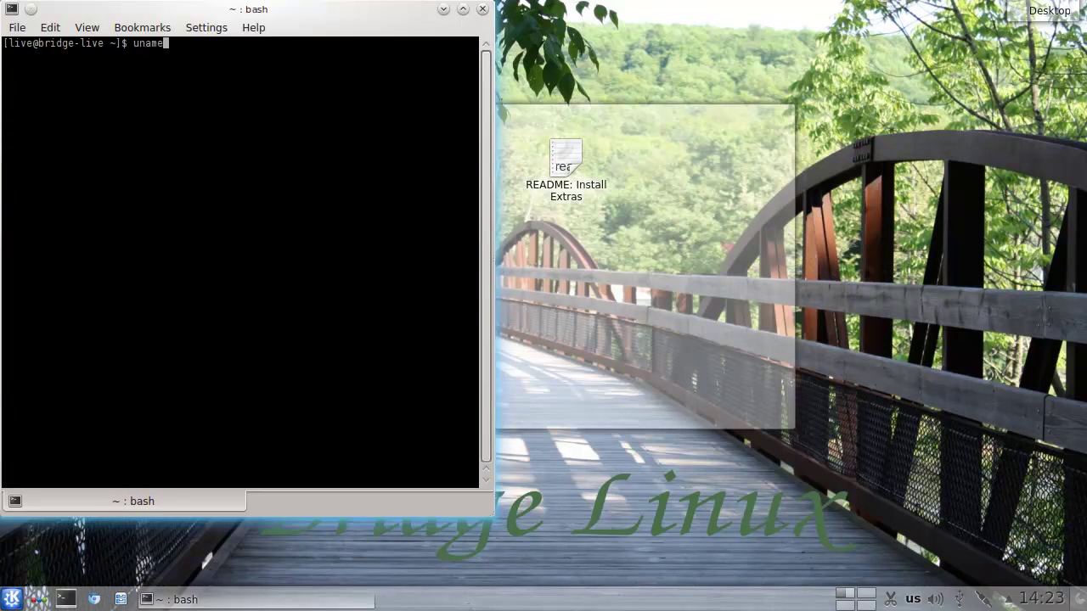
type(" -a")
key("Return")
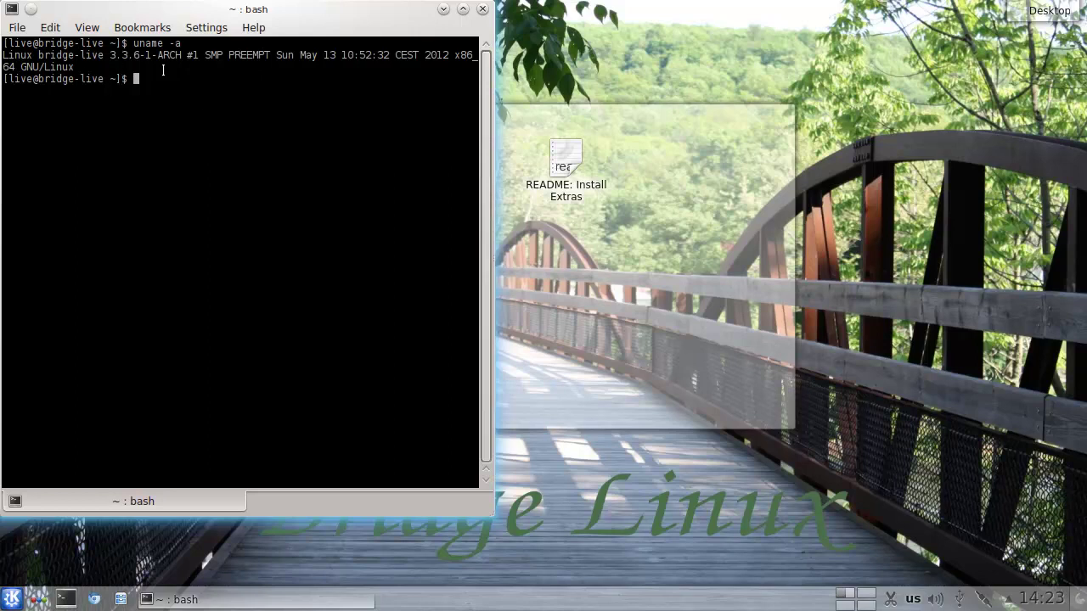
left_click(482, 9)
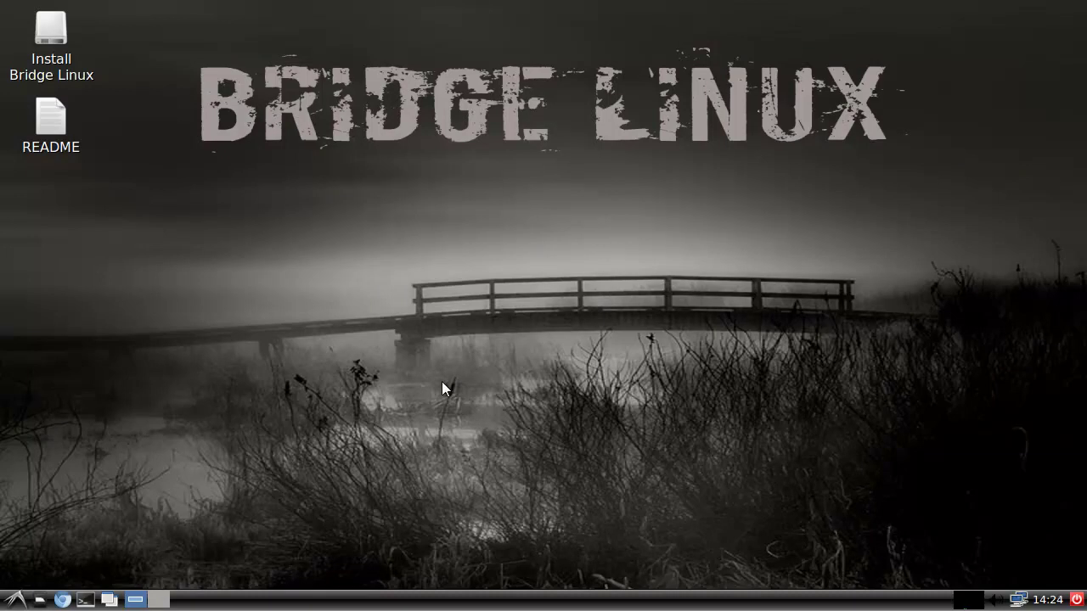
Step: Look through the Accessories, Office and Programming categories in the LXDE desktop's application menu
left_click(18, 601)
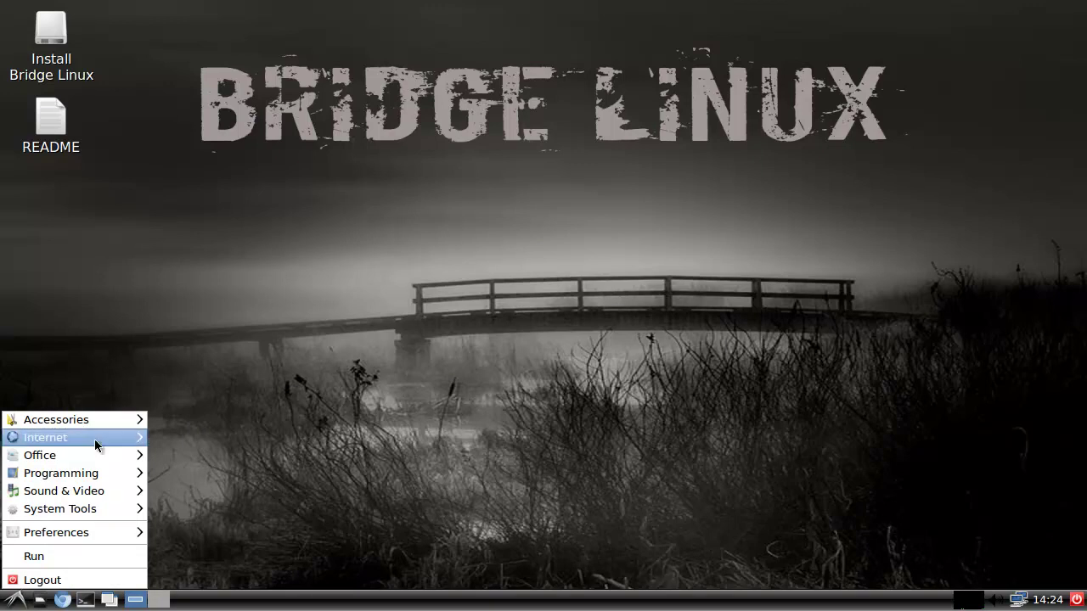
mouse_move(110, 425)
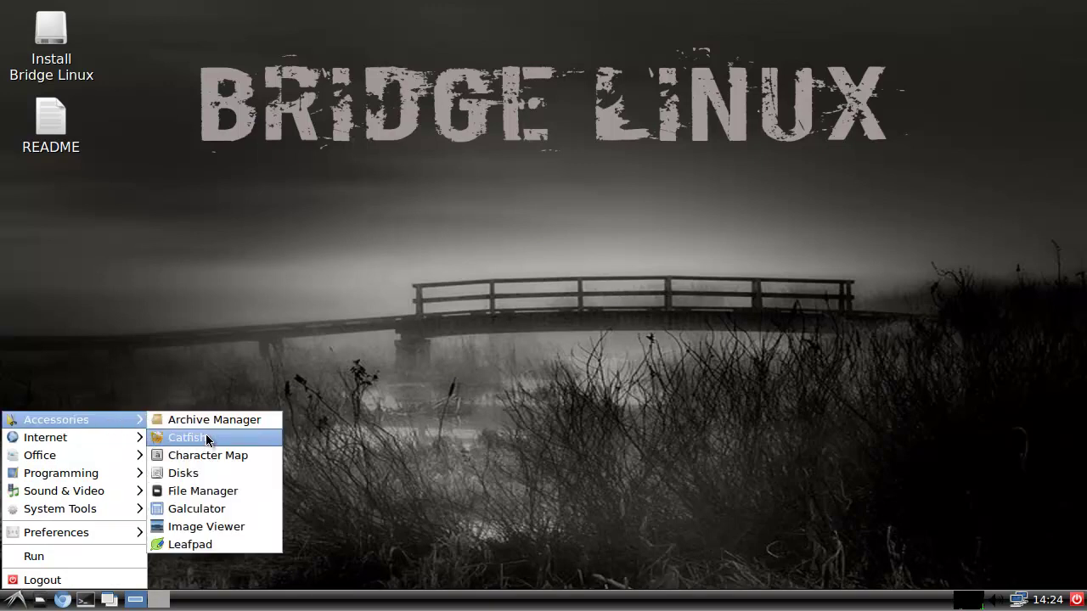
mouse_move(98, 459)
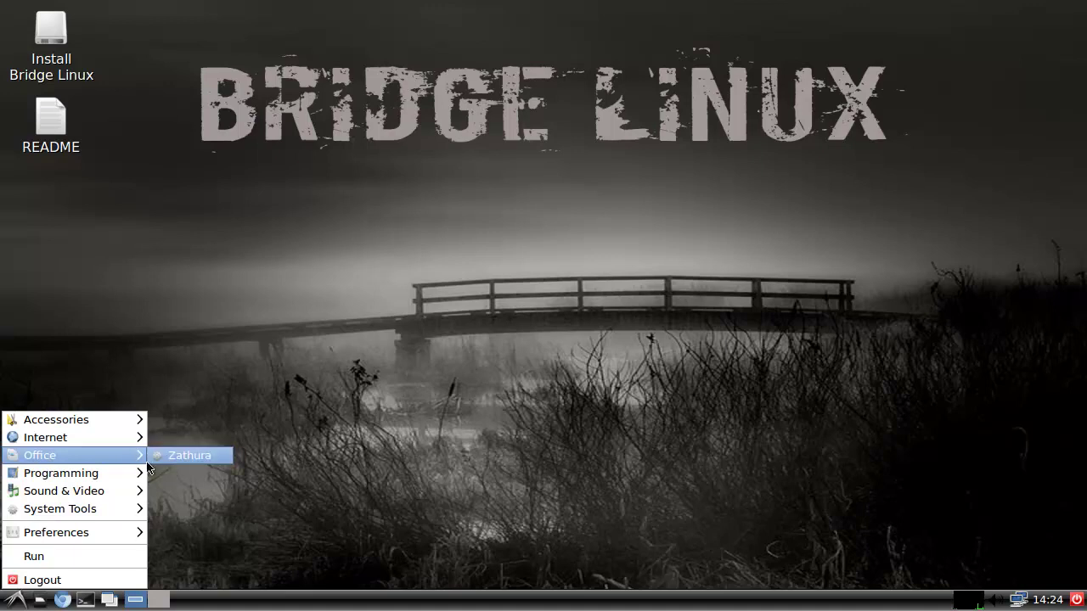
mouse_move(117, 481)
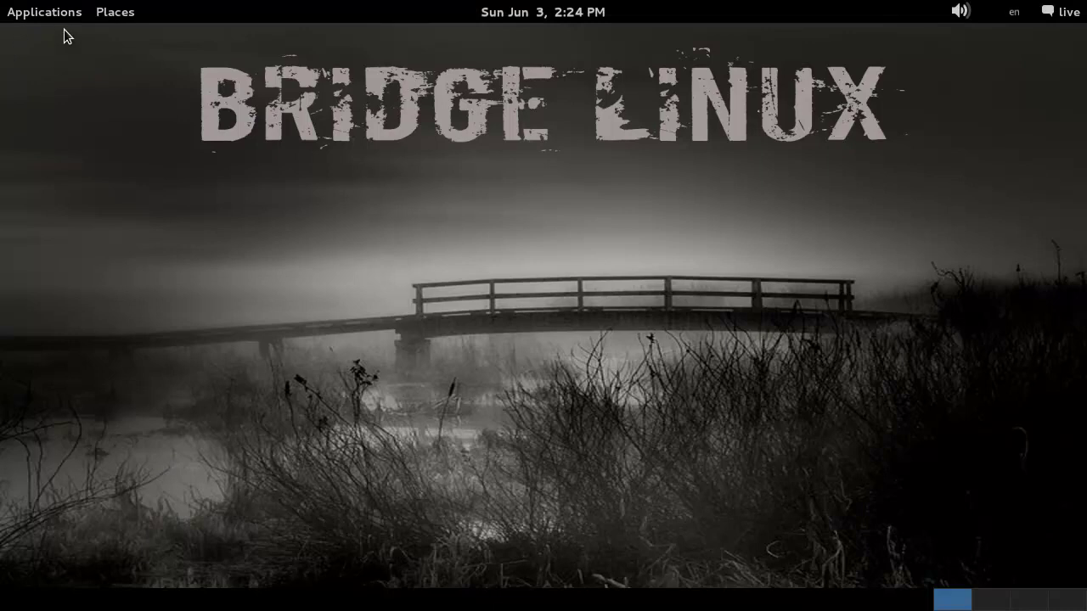
Step: Look through the Accessories, Graphics, Sound & Video and System Tools applications on the GNOME desktop, and close the list
left_click(66, 12)
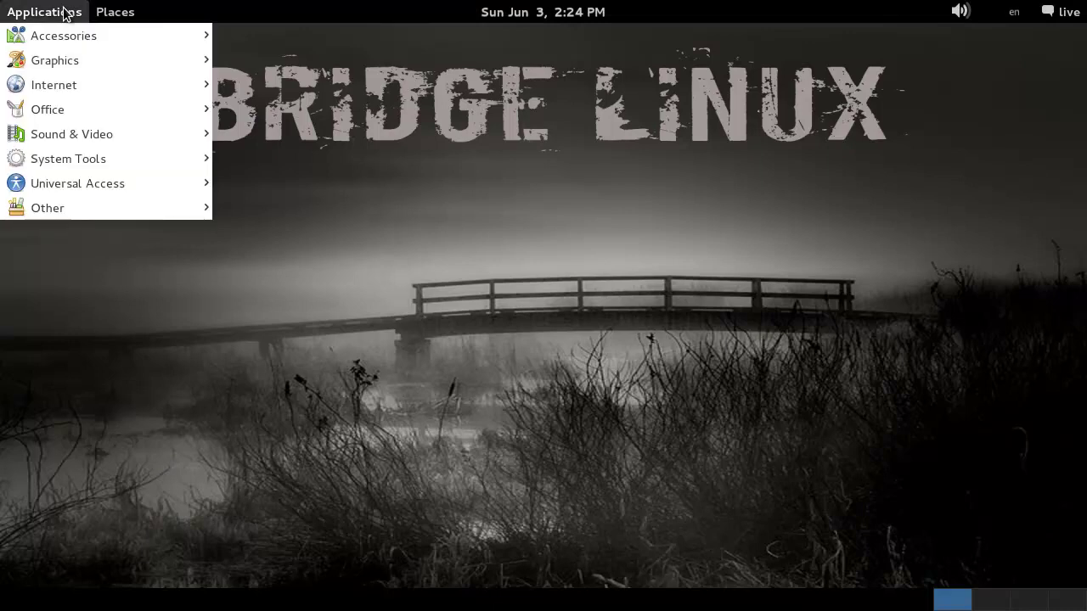
mouse_move(152, 54)
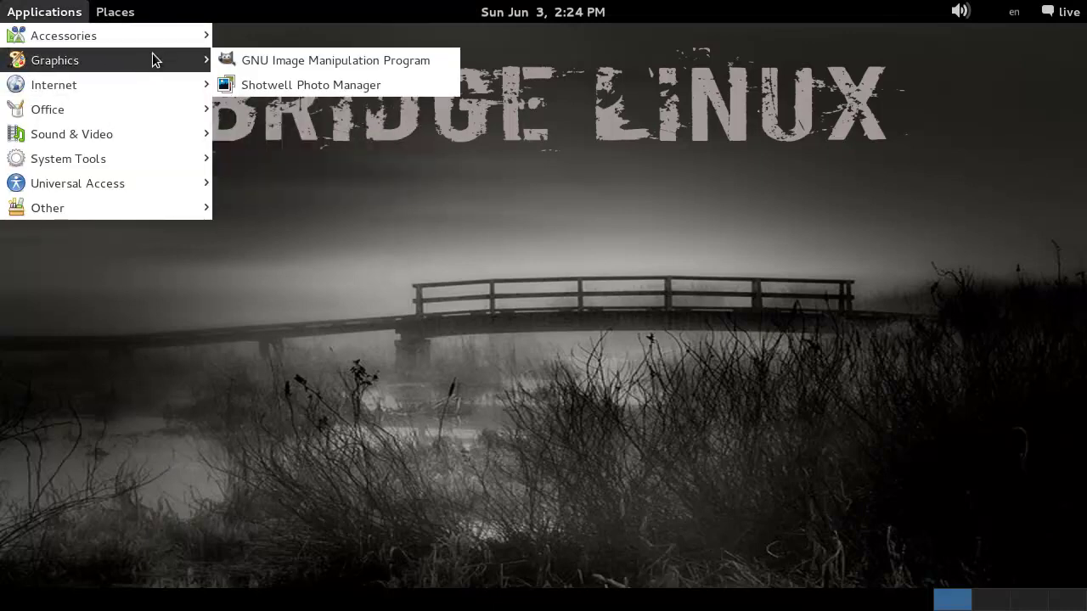
mouse_move(189, 40)
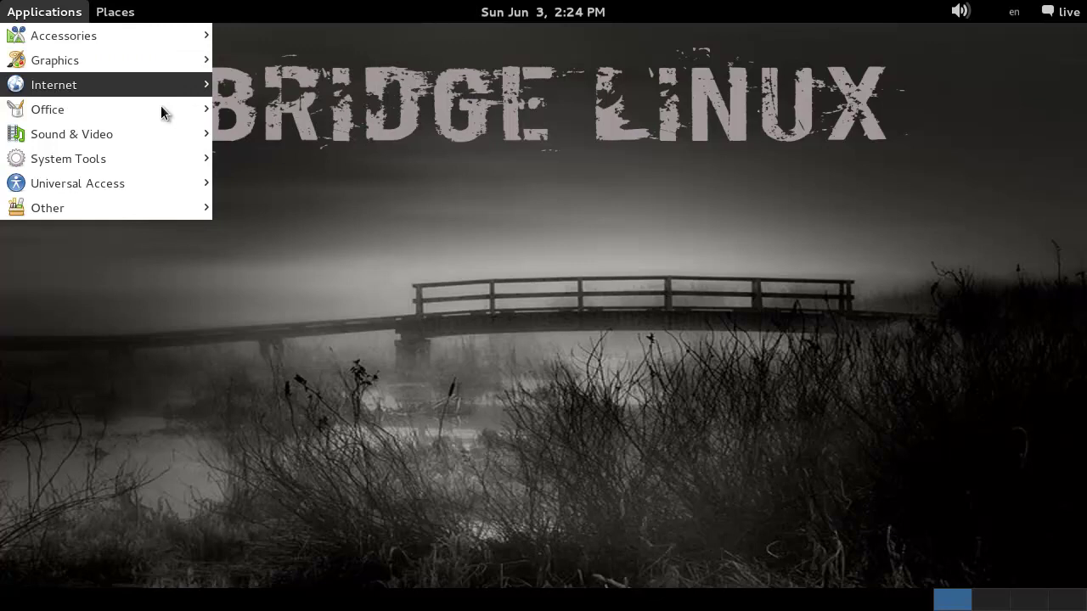
mouse_move(164, 161)
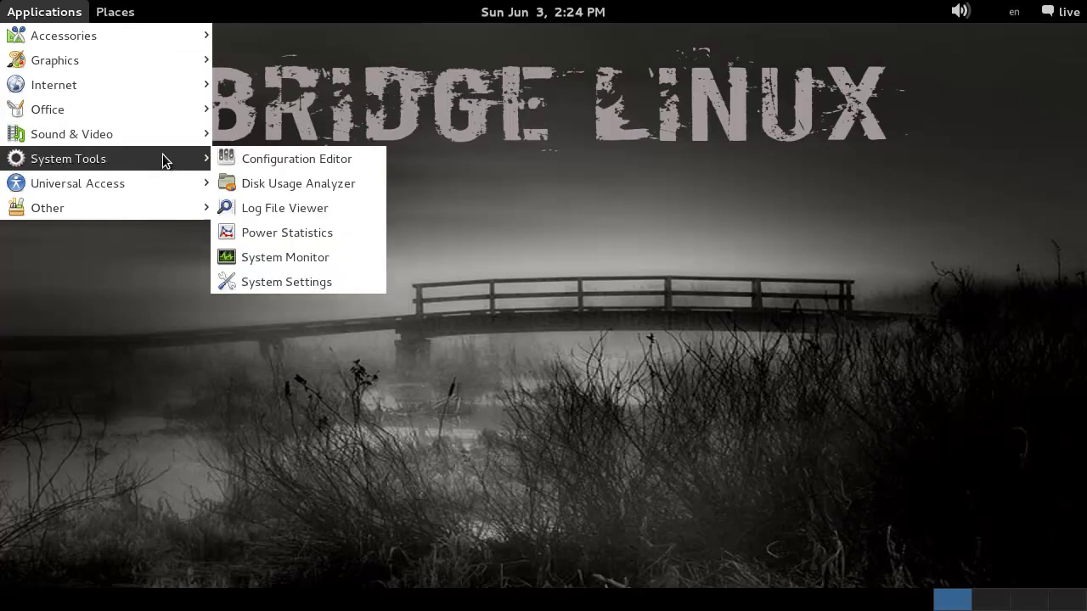
mouse_move(163, 140)
left_click(301, 83)
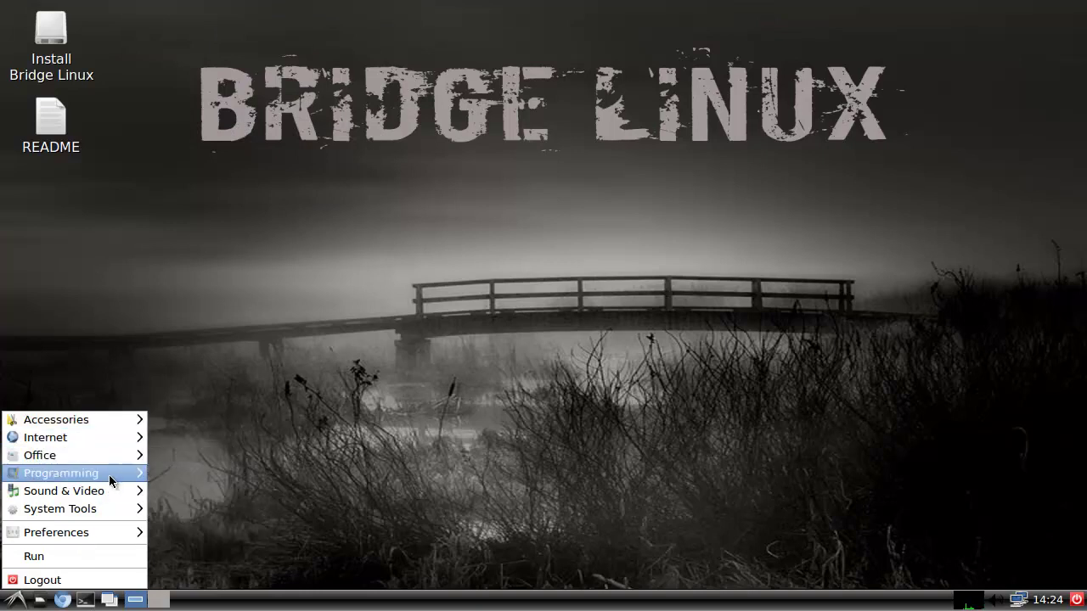
Step: Review the LXDE applications under Sound & Video, System Tools, Preferences, Accessories and Internet, and close the list
mouse_move(101, 496)
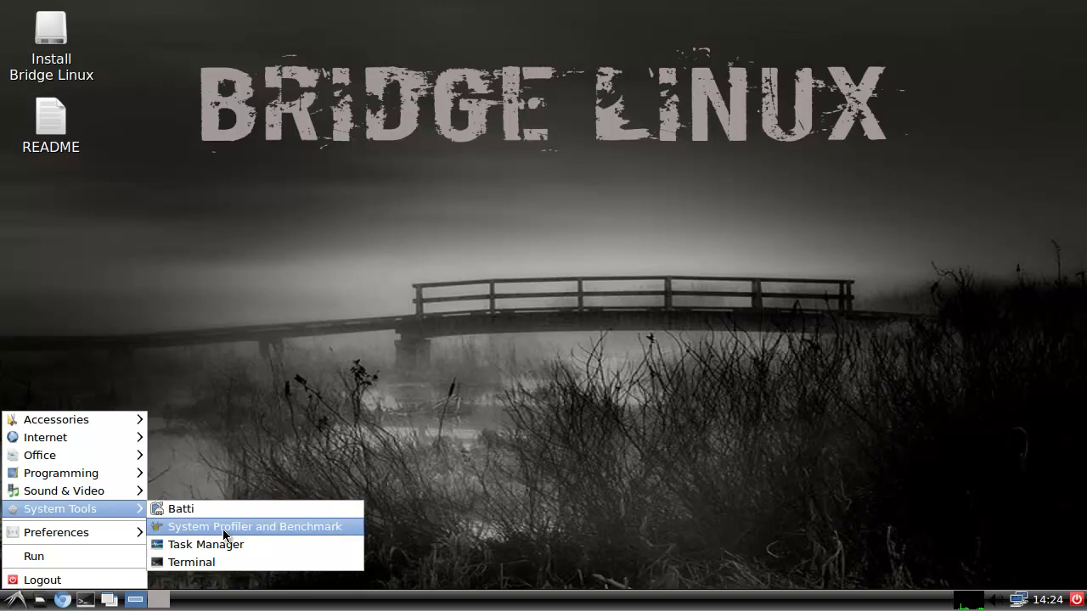
mouse_move(86, 540)
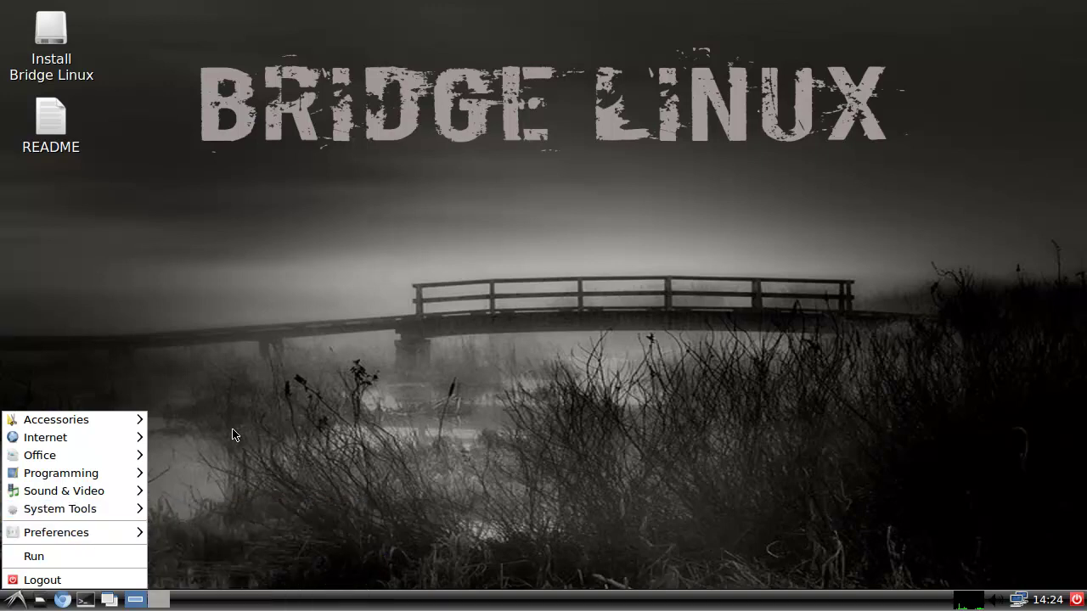
mouse_move(119, 422)
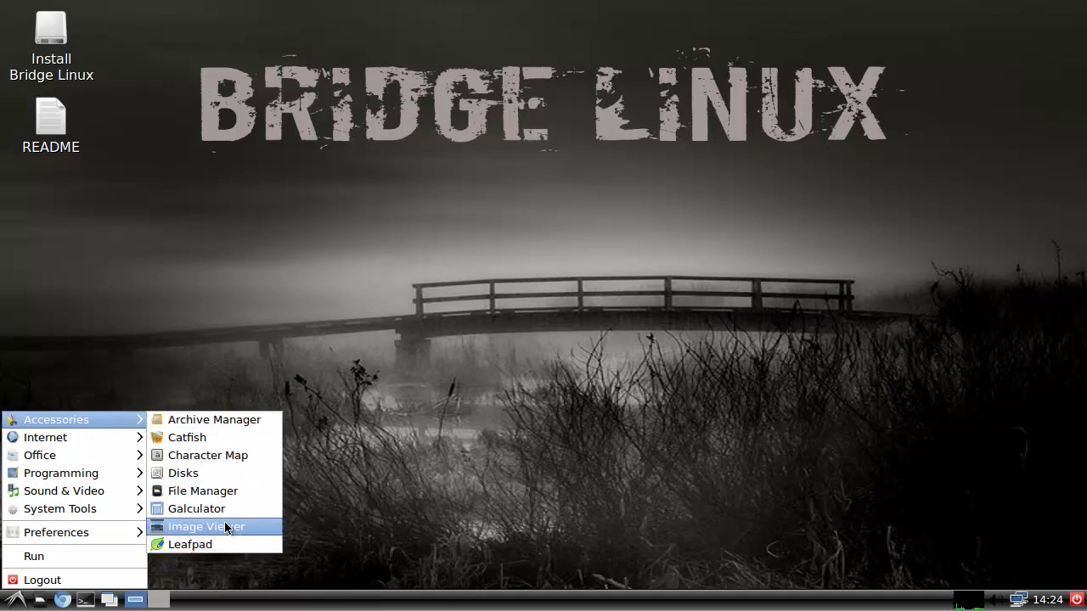
mouse_move(85, 440)
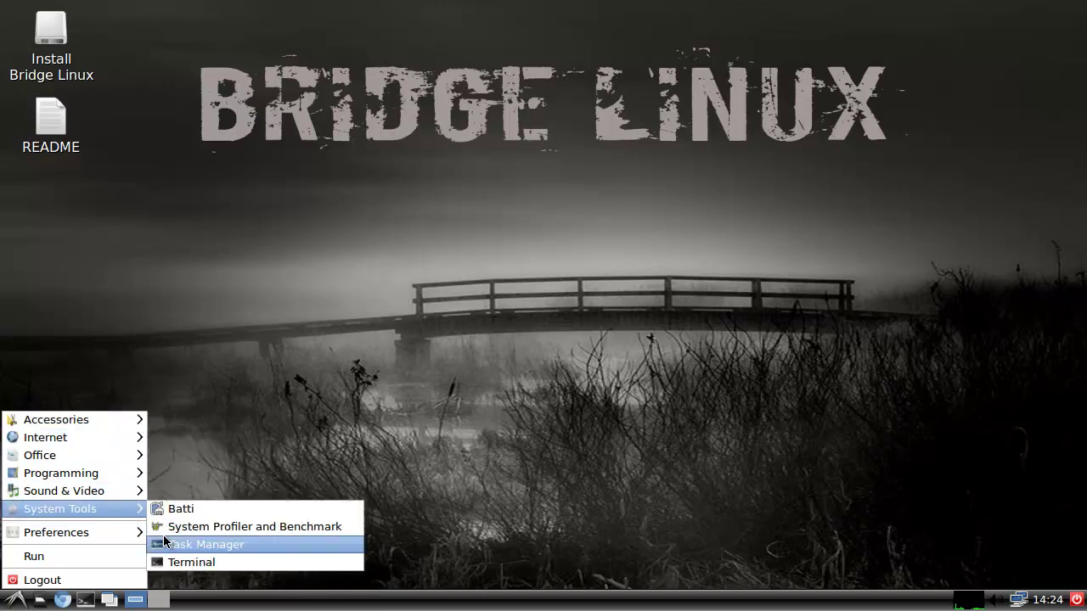
left_click(368, 449)
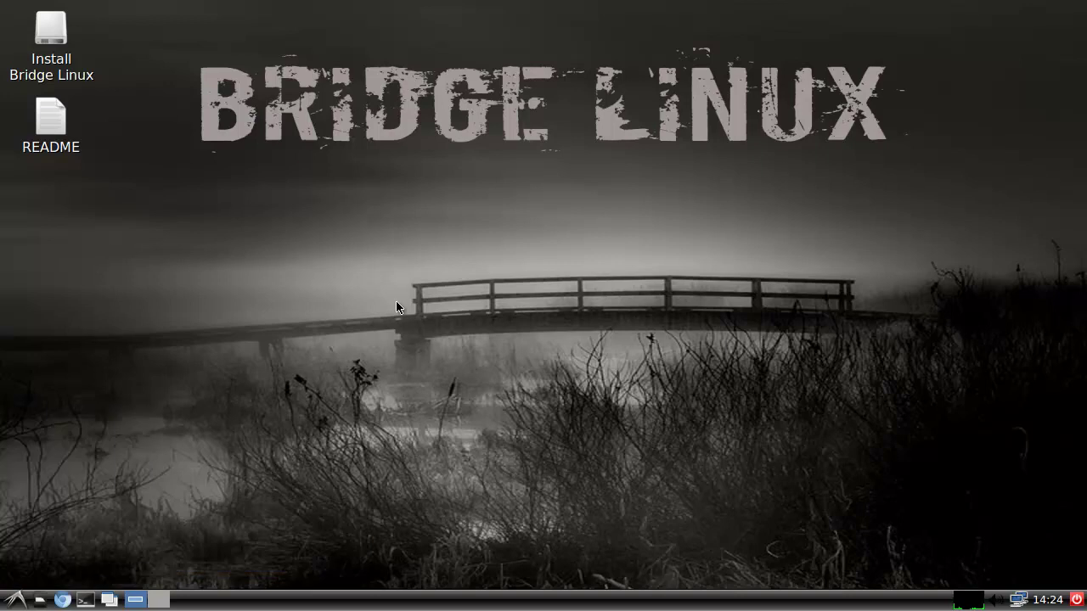
Step: Run uname -a in a terminal on the LXDE desktop to check the kernel details
type("uname -a")
key("Return")
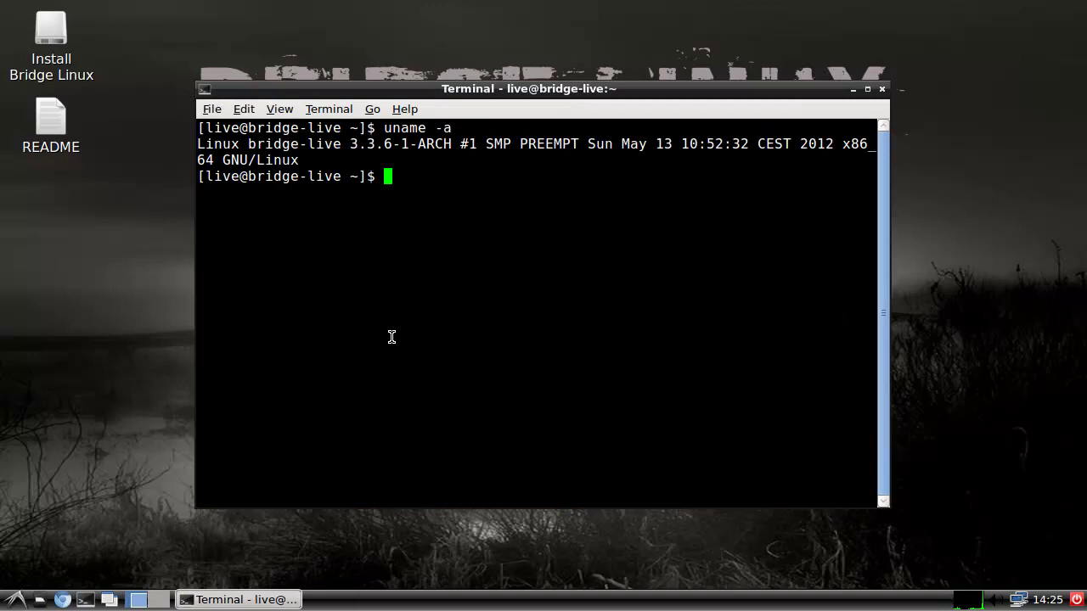
Step: Highlight the kernel version in the uname output, clear the selection, and close the terminal on the LXDE desktop
left_click_drag(349, 145, 484, 156)
triple_click(487, 241)
left_click_drag(348, 142, 400, 144)
left_click(455, 175)
left_click(882, 88)
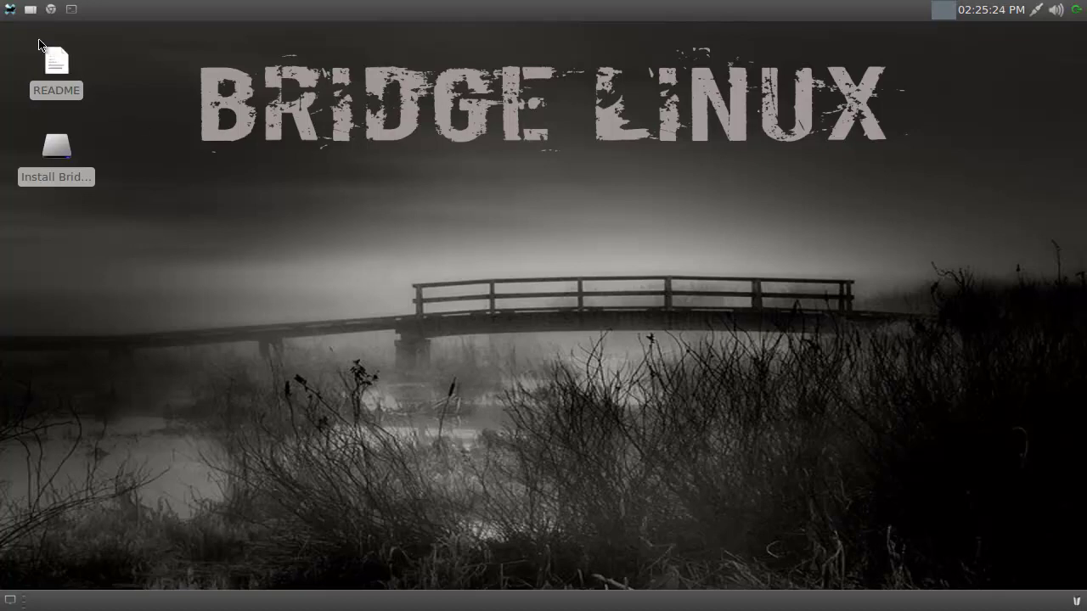
Step: Compare the Xfce application menu with the Applications and Places menus on the GNOME desktop, and close them
left_click(10, 10)
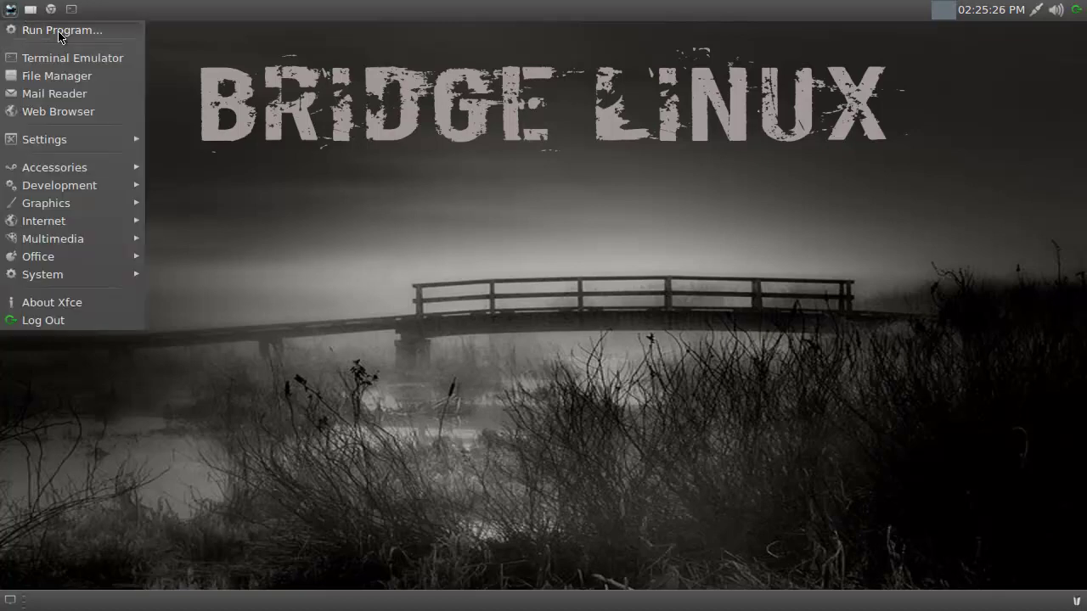
left_click(10, 11)
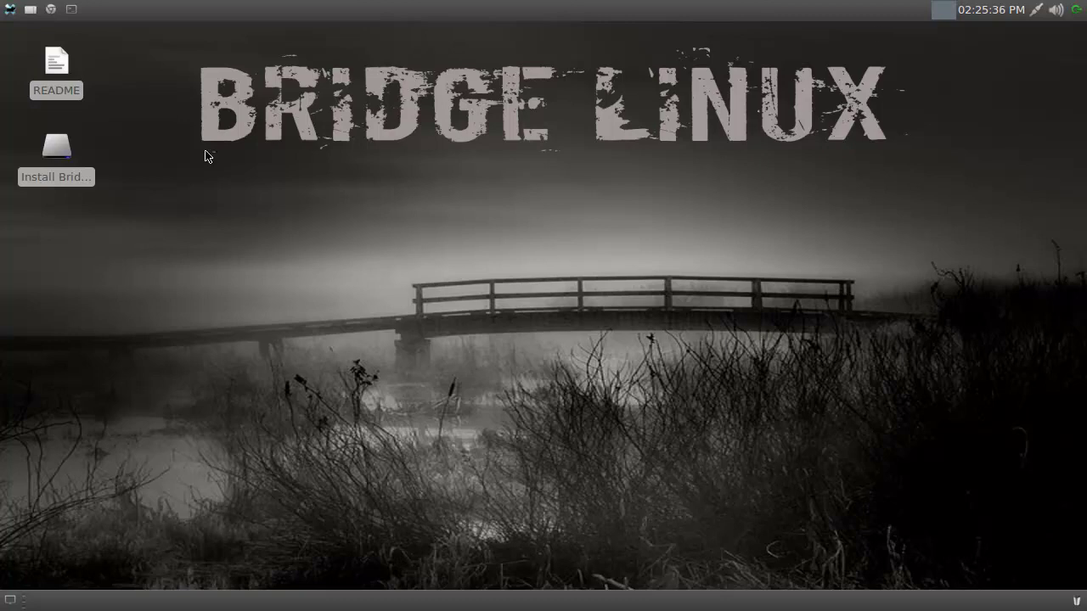
left_click(10, 10)
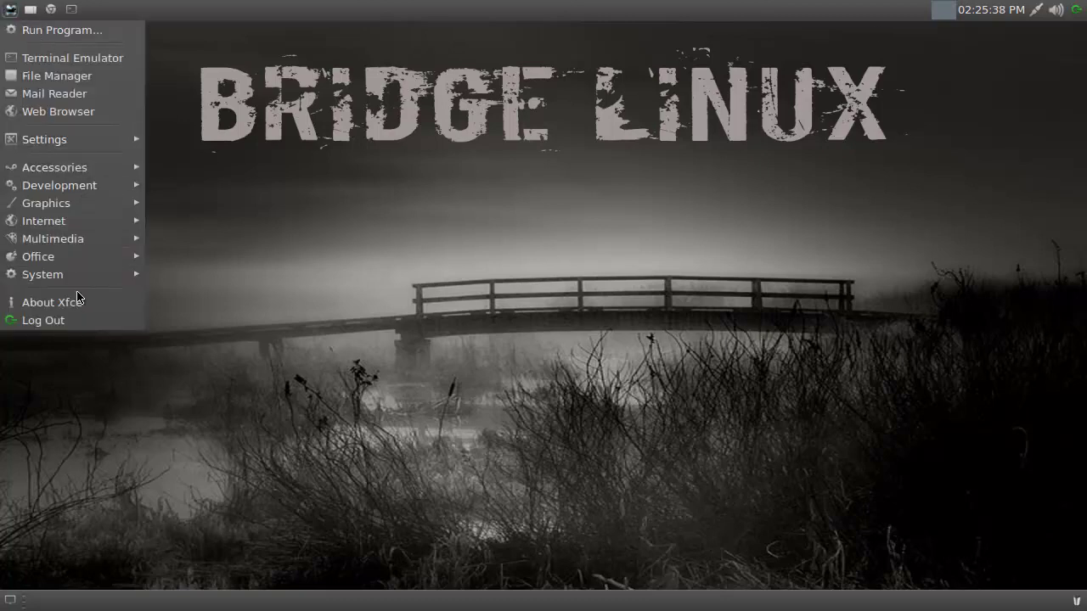
left_click(490, 165)
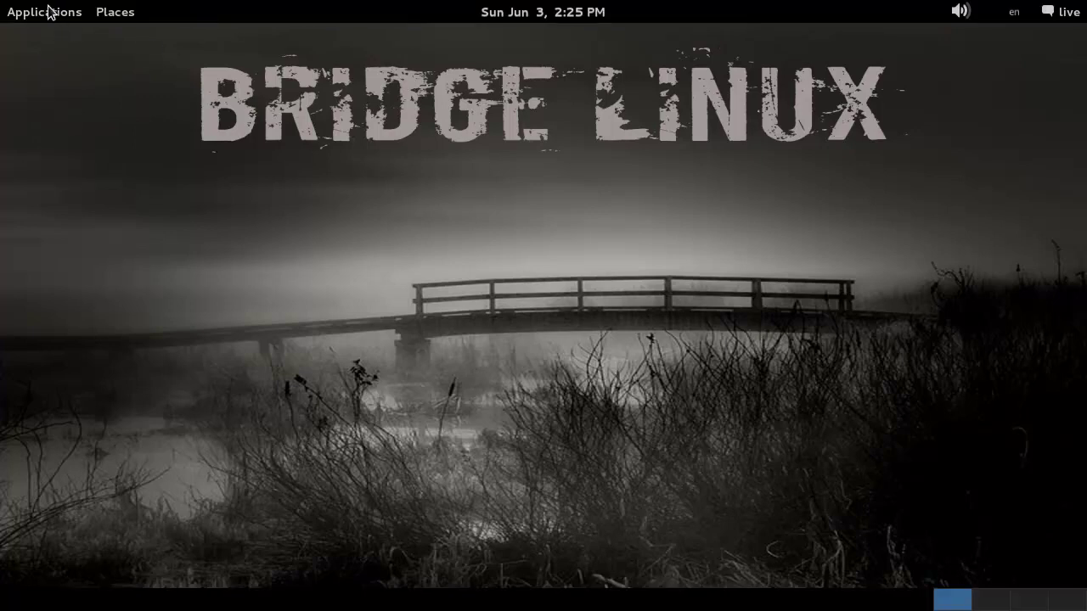
left_click(48, 12)
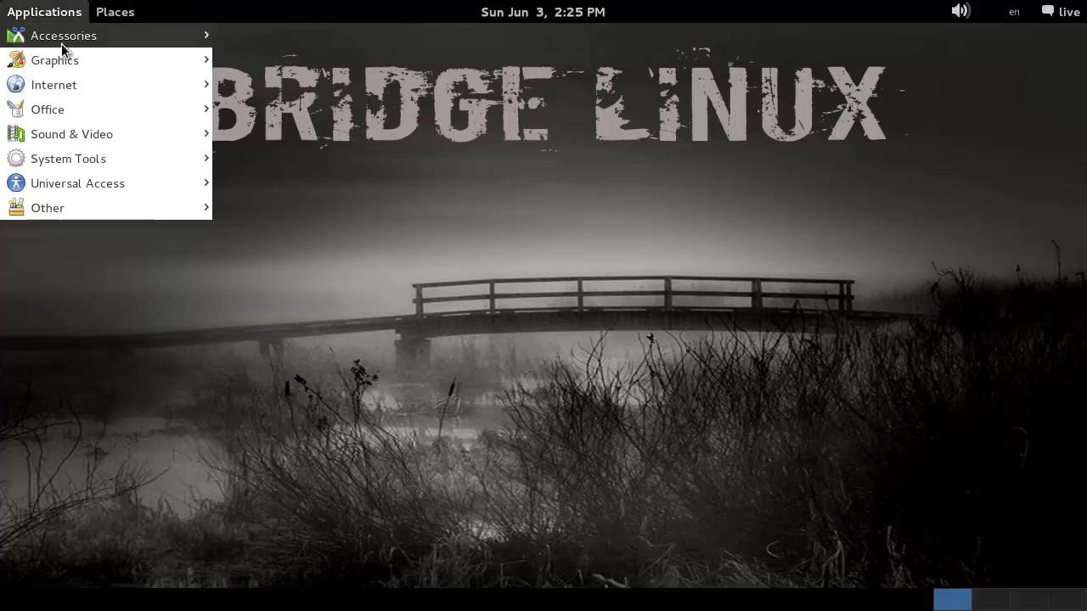
mouse_move(114, 17)
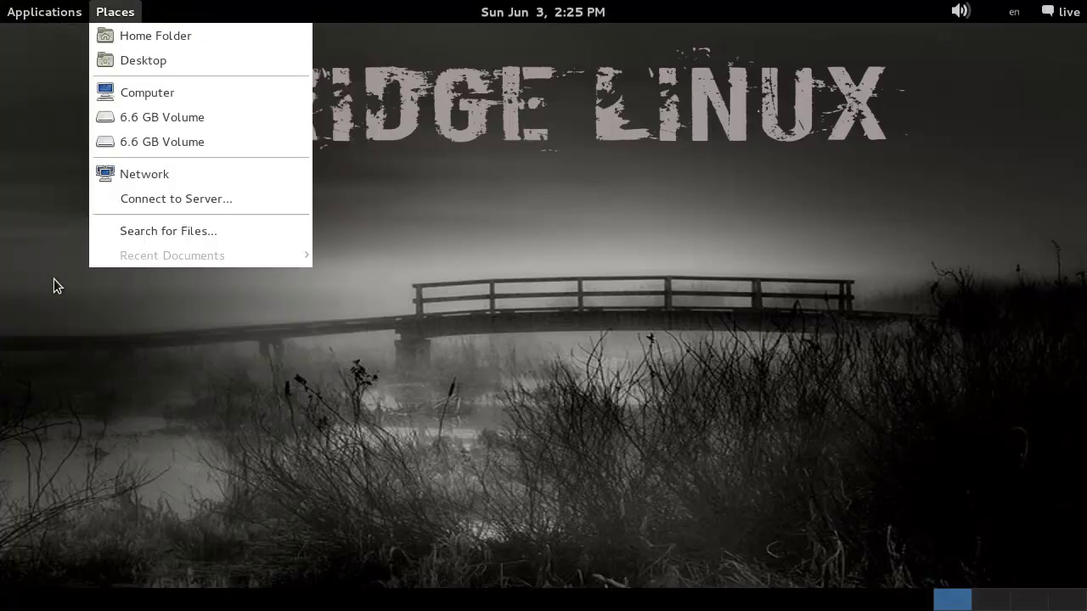
left_click(71, 322)
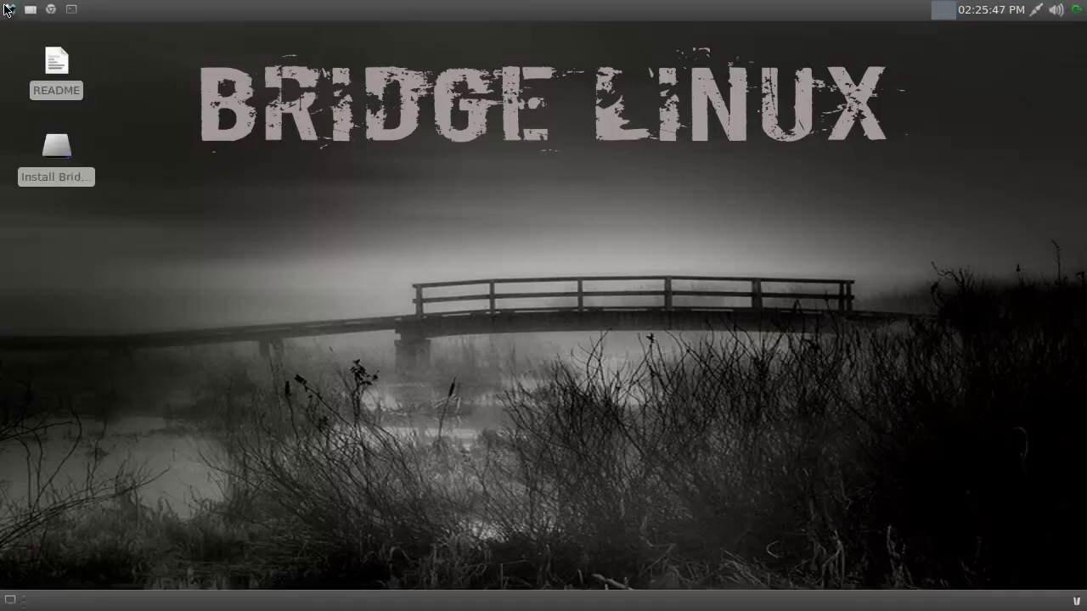
Step: Look through the Accessories, Graphics, Multimedia, Office and System categories in the Xfce application menu
left_click(8, 10)
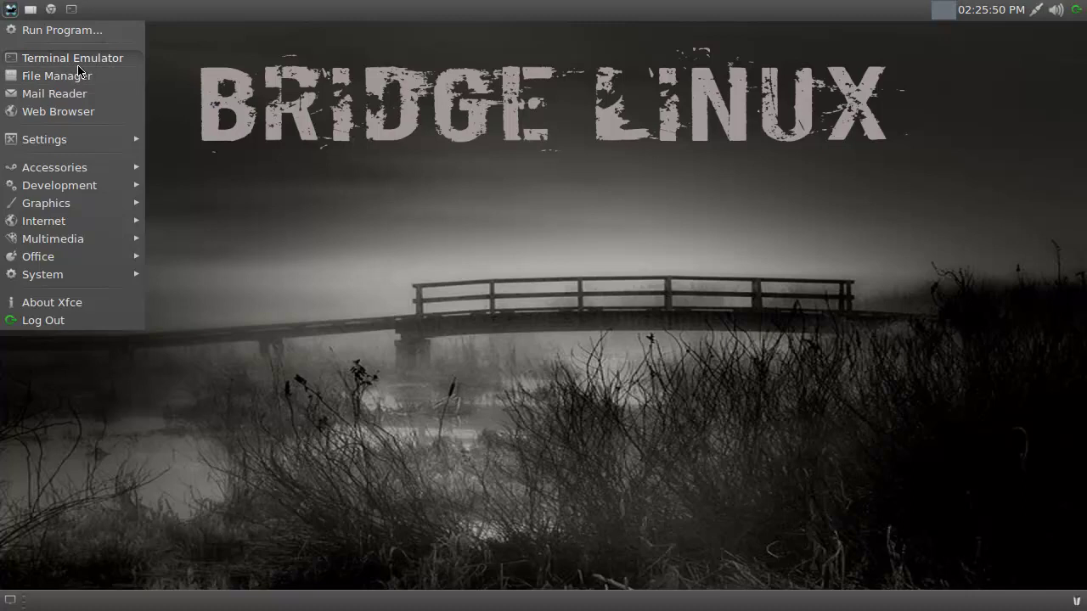
mouse_move(106, 167)
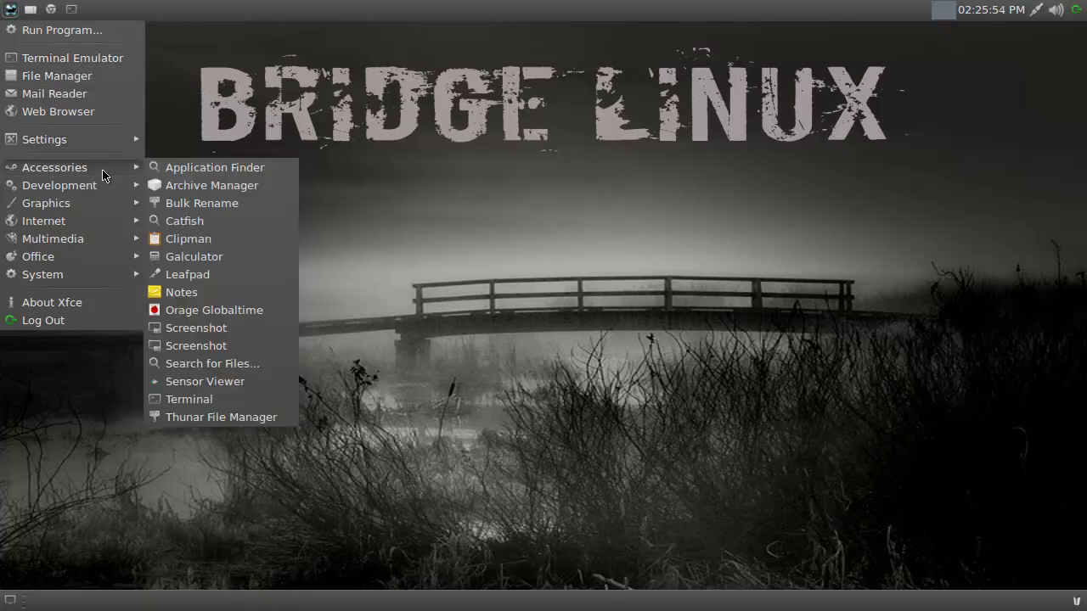
mouse_move(108, 190)
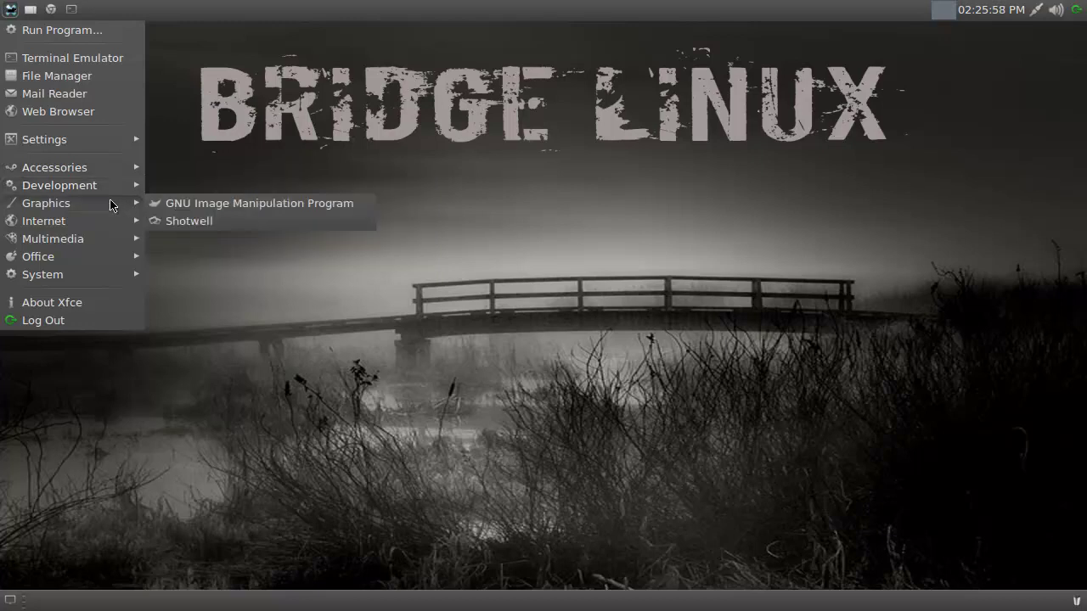
mouse_move(110, 229)
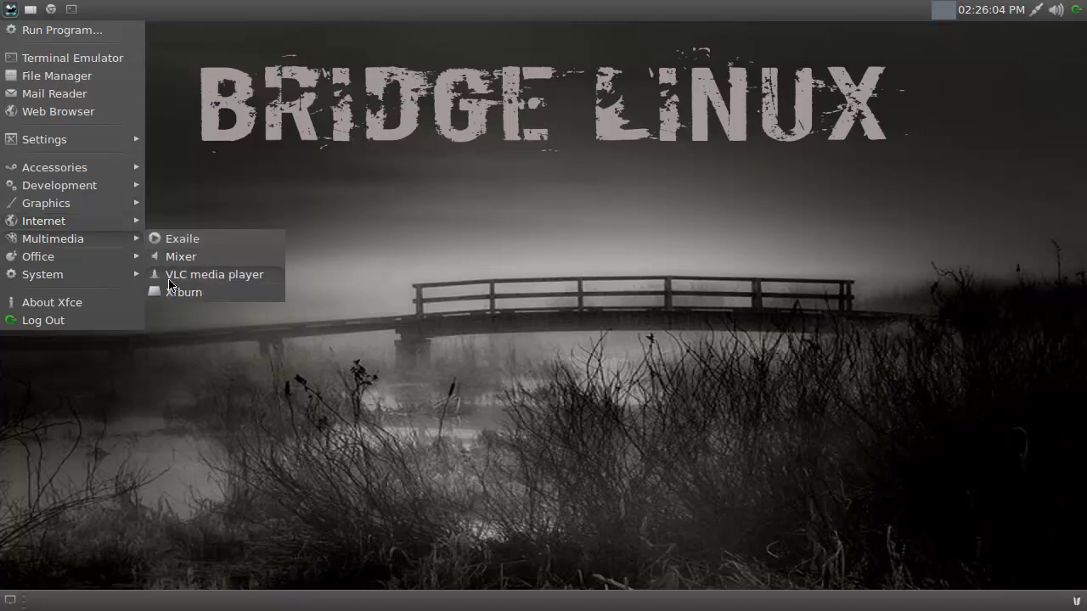
mouse_move(91, 263)
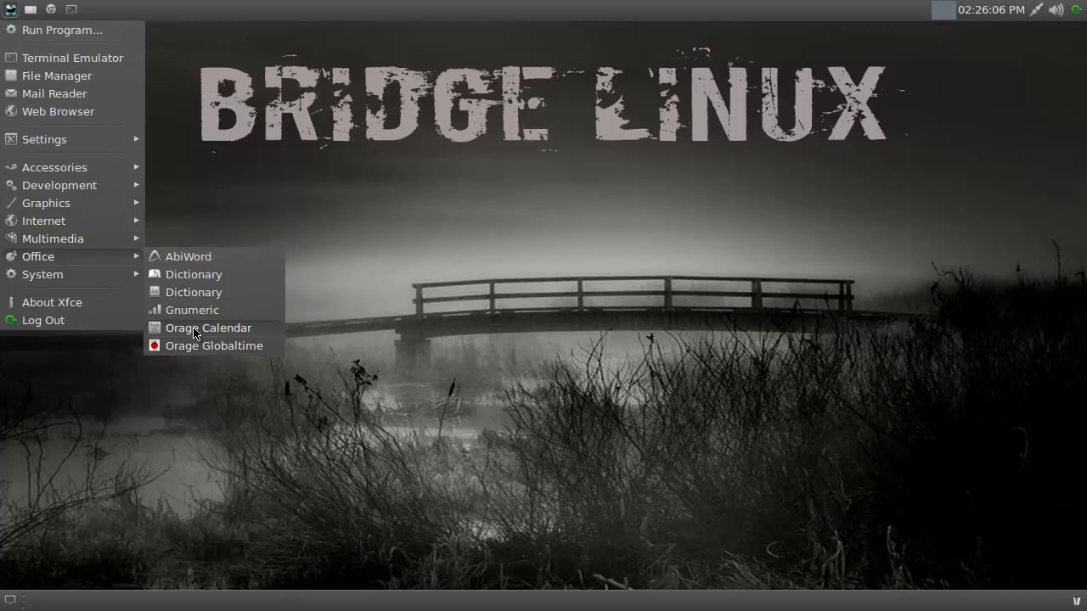
mouse_move(131, 275)
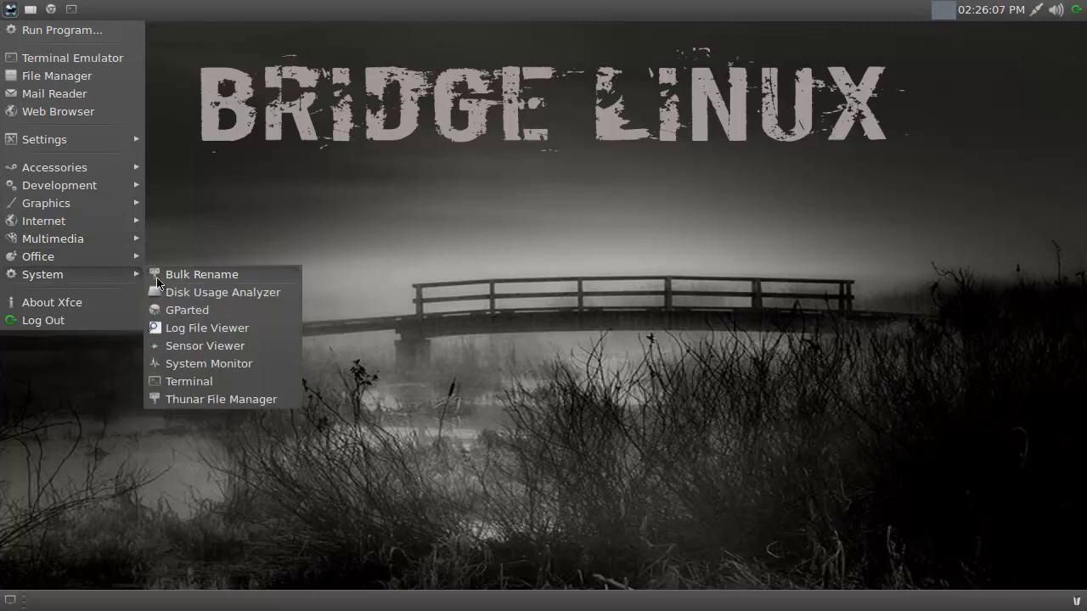
Step: Run uname -a in a terminal on the Xfce desktop, highlight the kernel version, and close the terminal
left_click(188, 383)
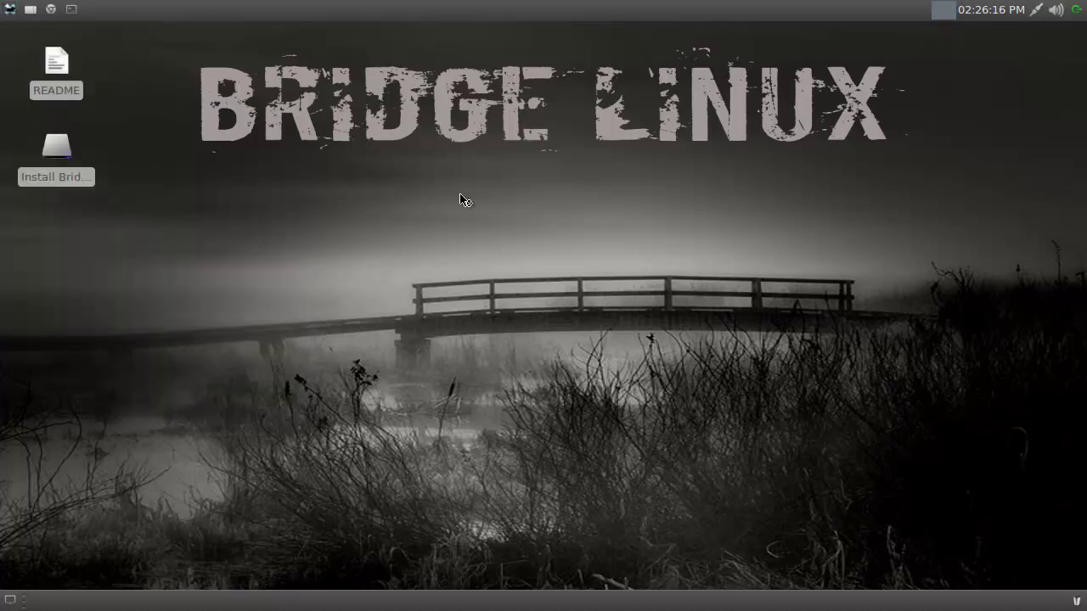
key("ctrl+alt+t")
left_click_drag(347, 38, 576, 177)
type("uname -a")
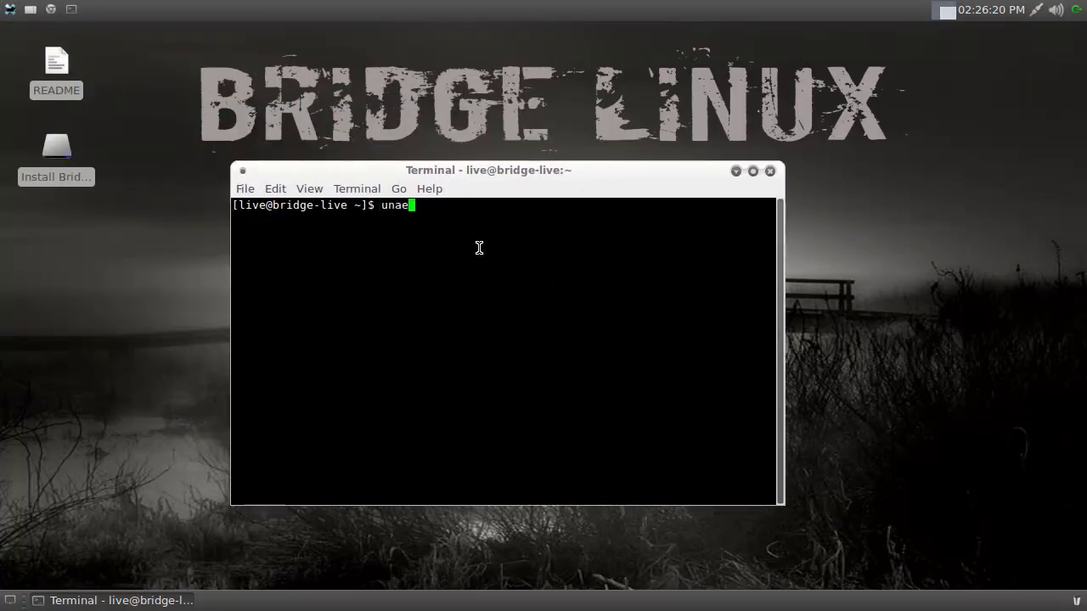
key("Return")
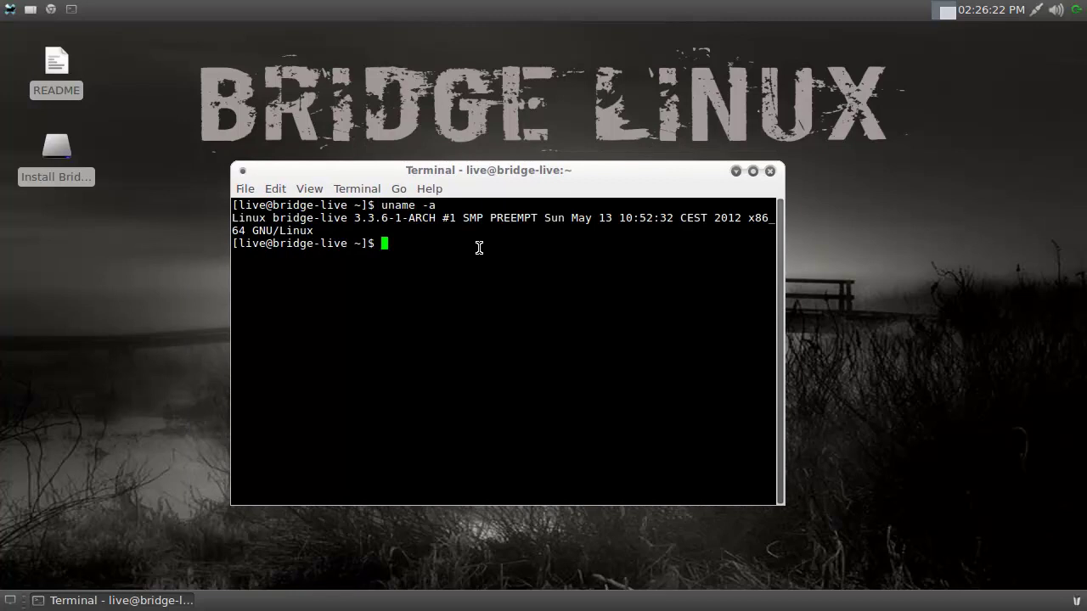
left_click_drag(360, 217, 410, 218)
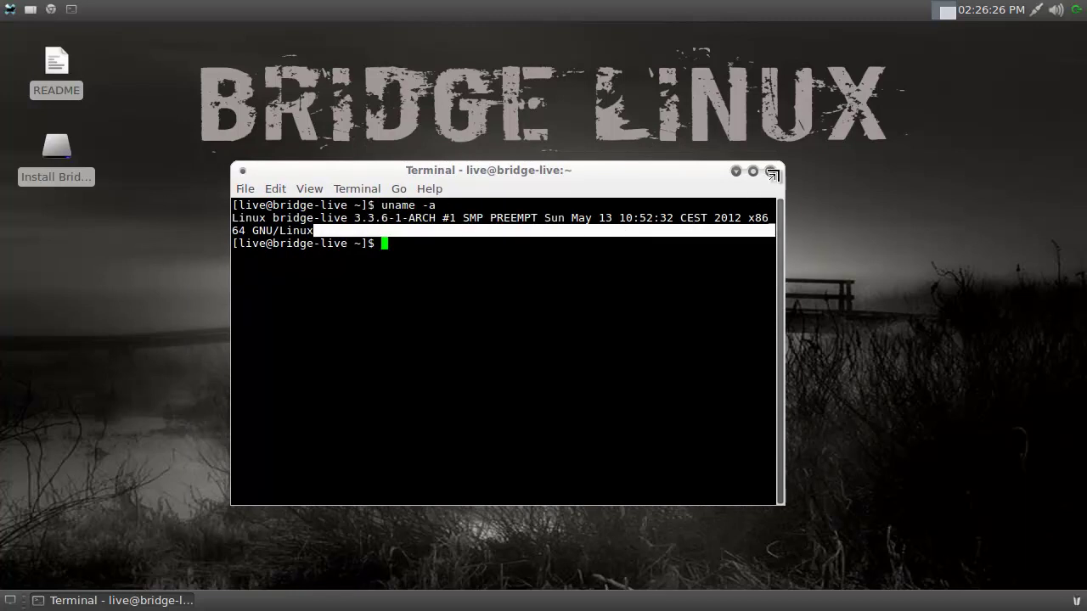
left_click(769, 171)
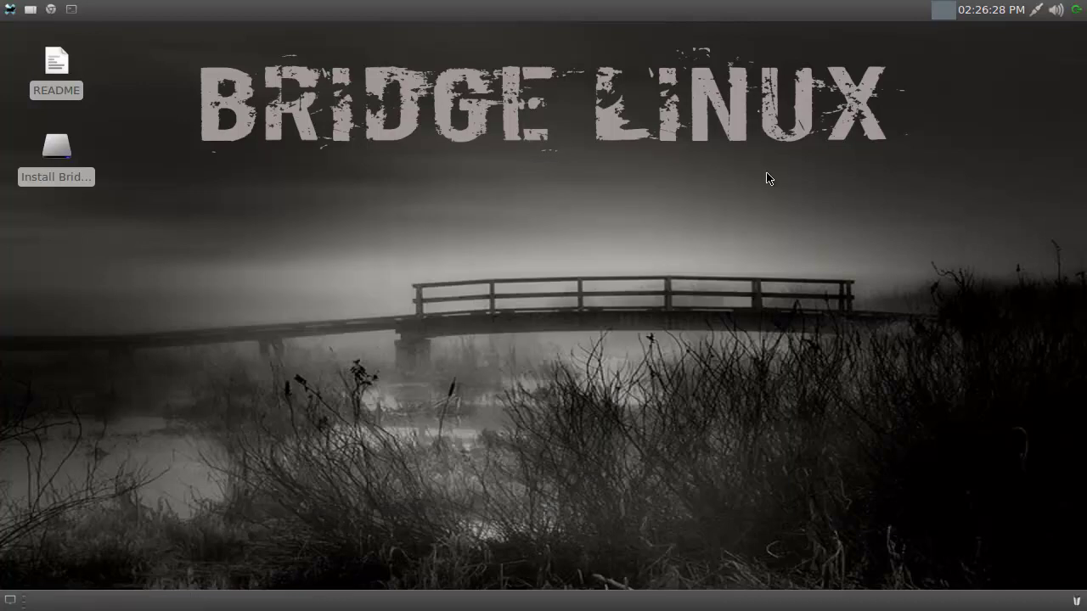
Step: Run free -m in a new terminal on the Xfce desktop and highlight the free memory figure
left_click(73, 12)
left_click_drag(305, 32, 499, 134)
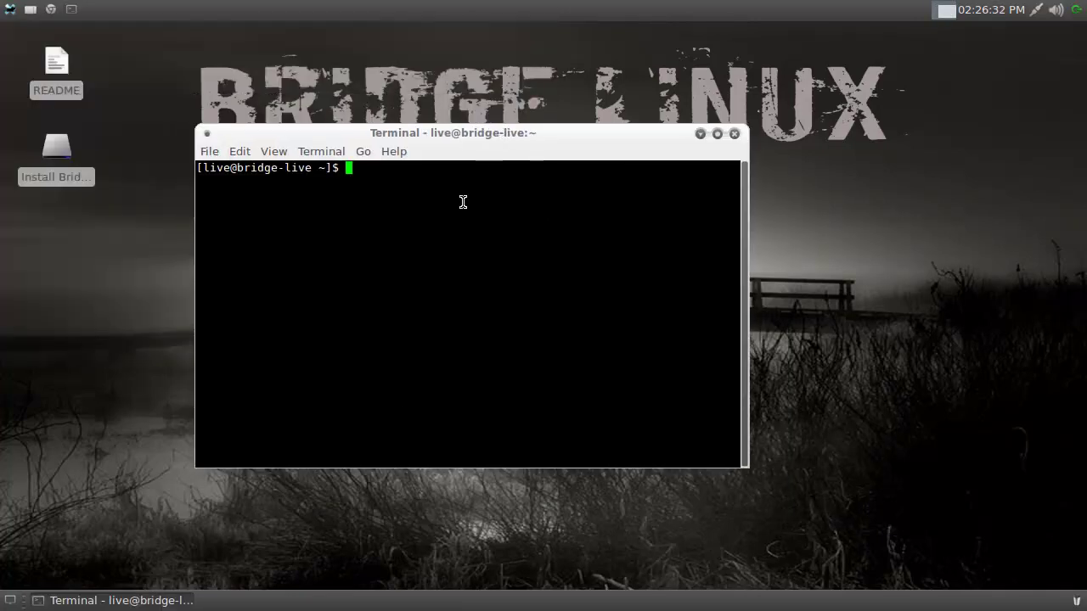
type("free -m")
key("Return")
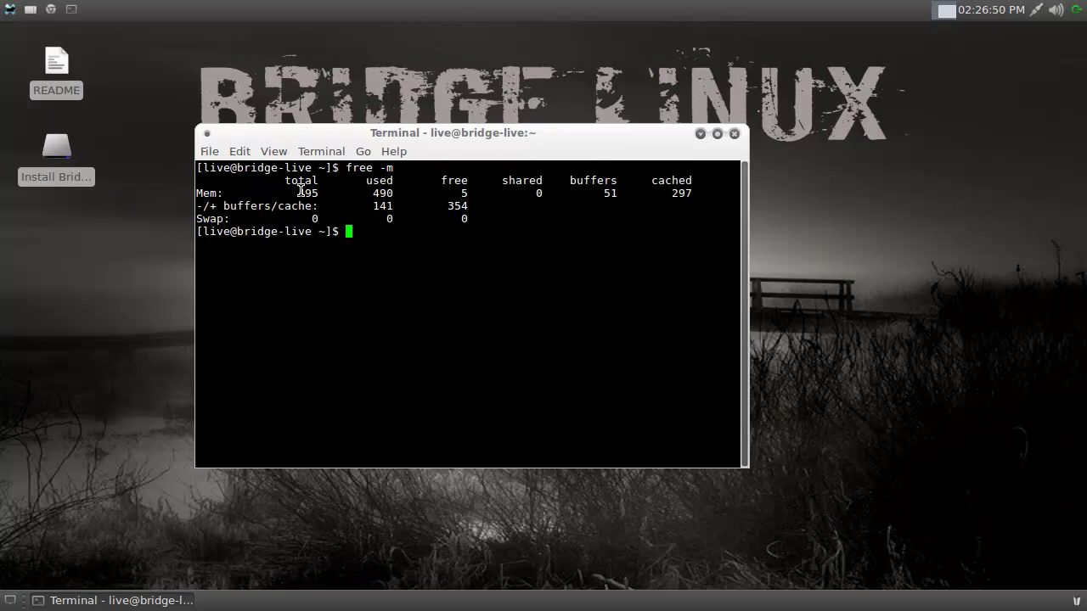
double_click(459, 193)
left_click(510, 188)
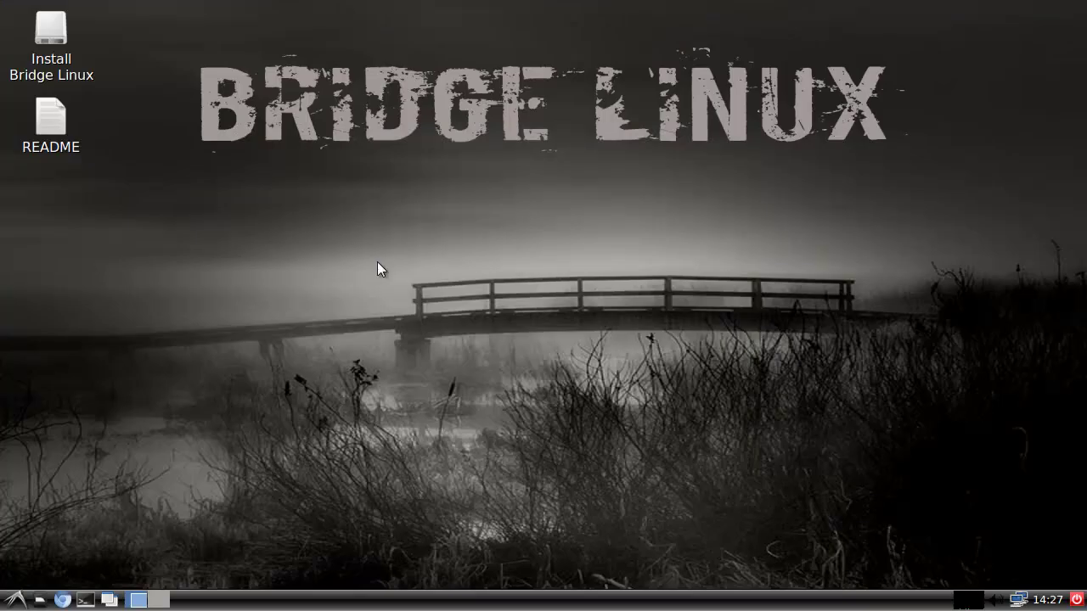
Step: Check memory usage on the LXDE desktop by running free -m in a new terminal
left_click(78, 601)
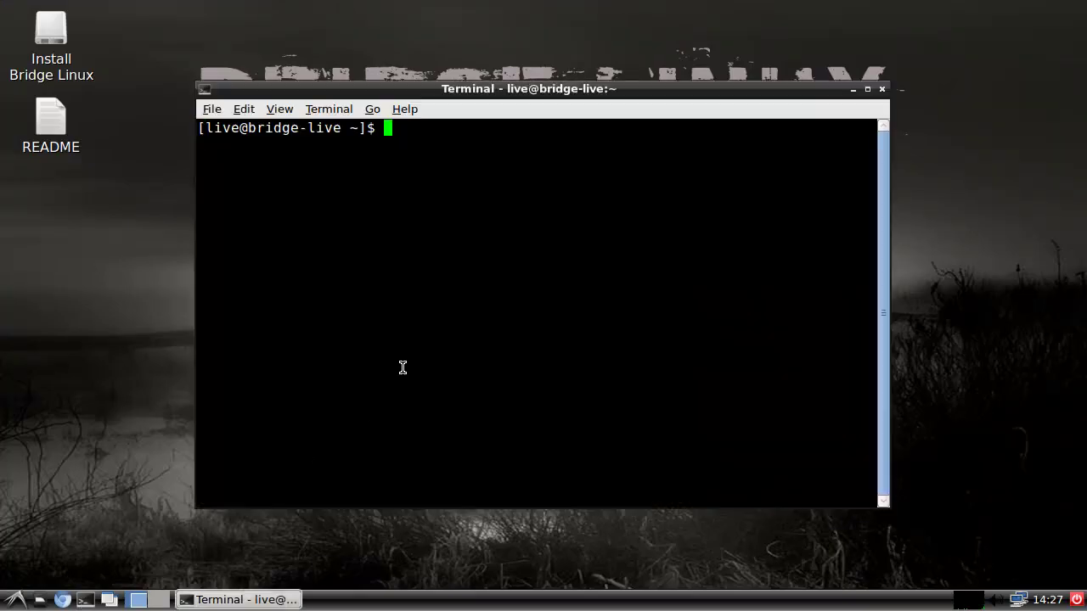
type("free -m")
key("Return")
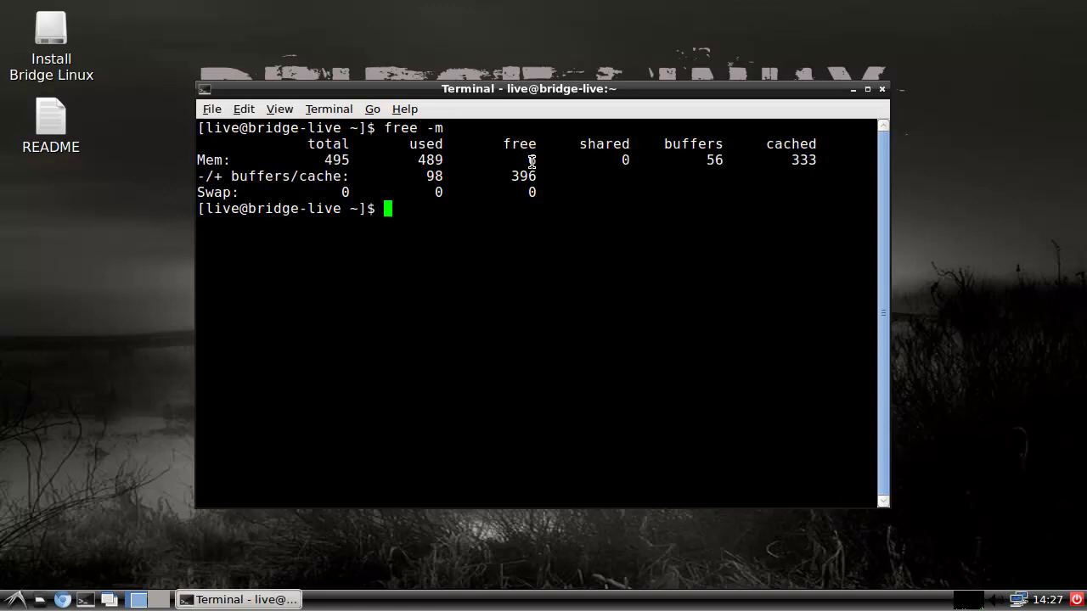
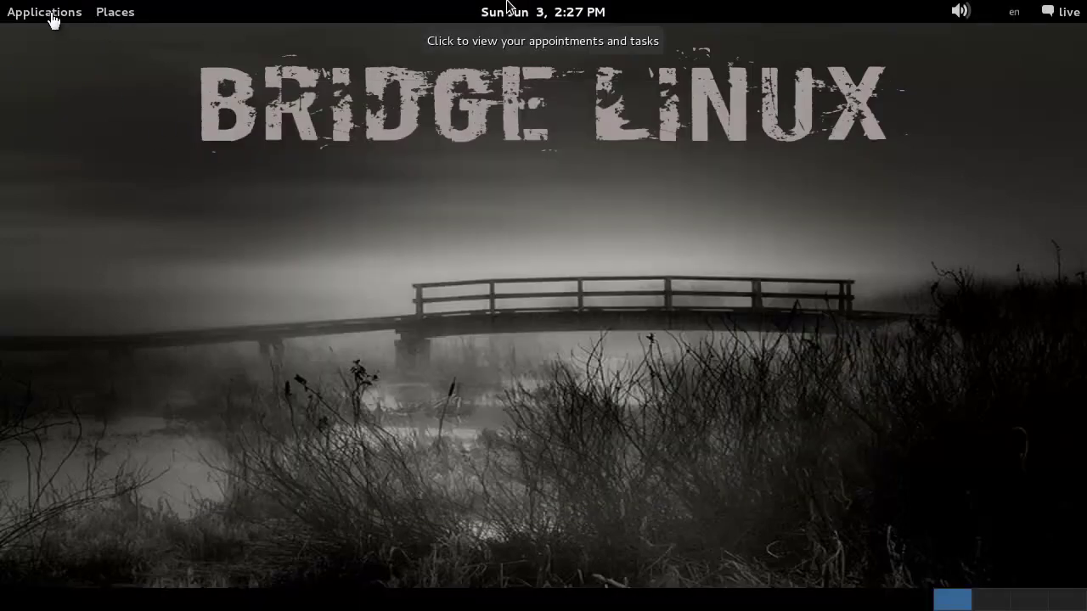
Step: Open a terminal from the Accessories on the GNOME desktop and run free -m to check memory usage
left_click(70, 14)
mouse_move(127, 36)
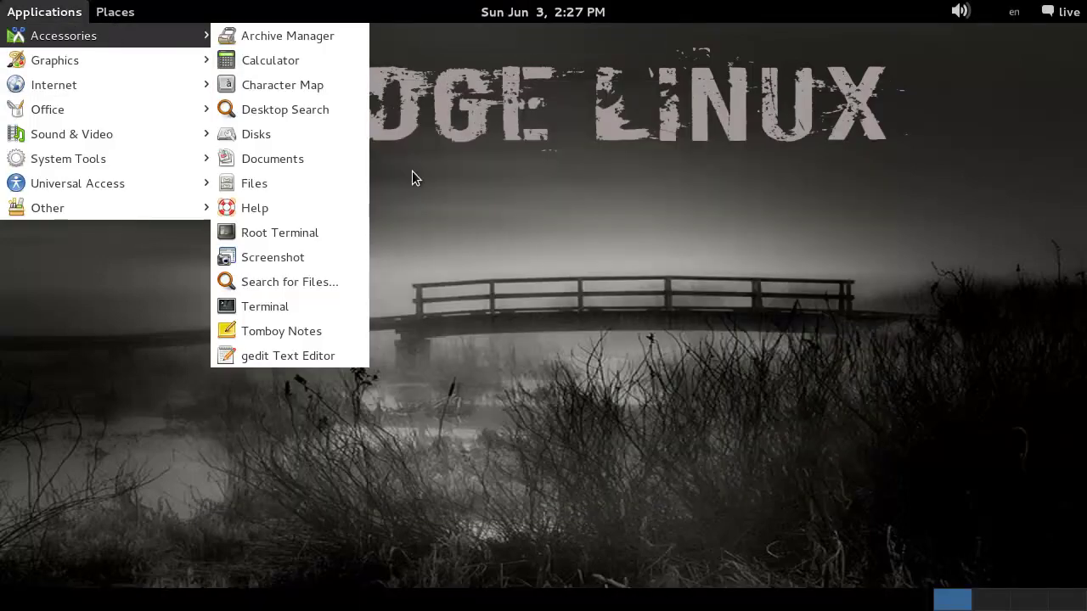
left_click(328, 306)
type("free -m")
key("Return")
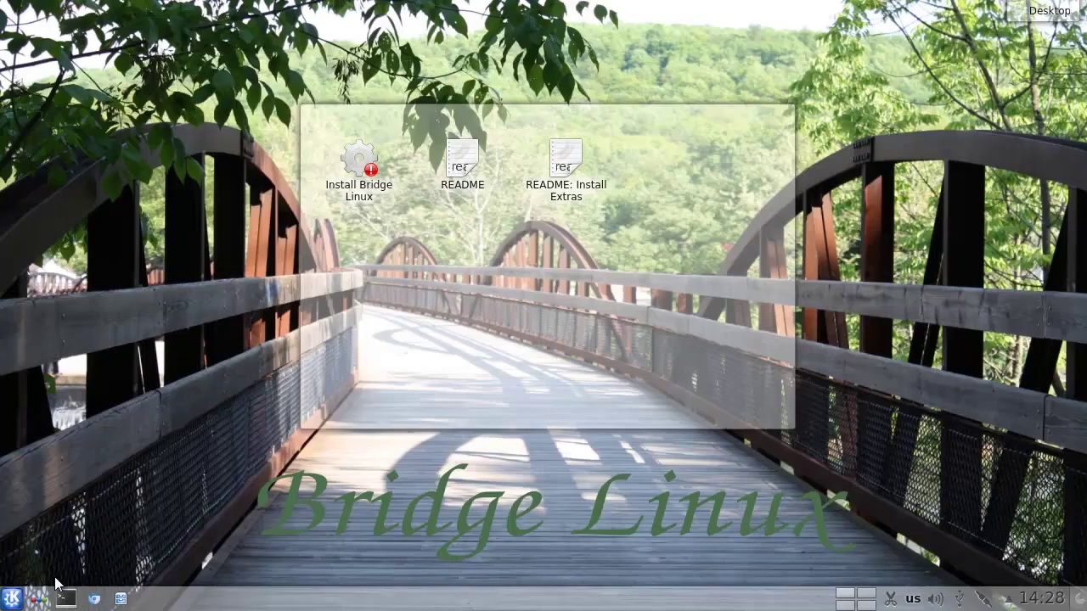
Step: Run free -m in a terminal on the KDE desktop to check memory usage, and close the terminal
left_click(64, 597)
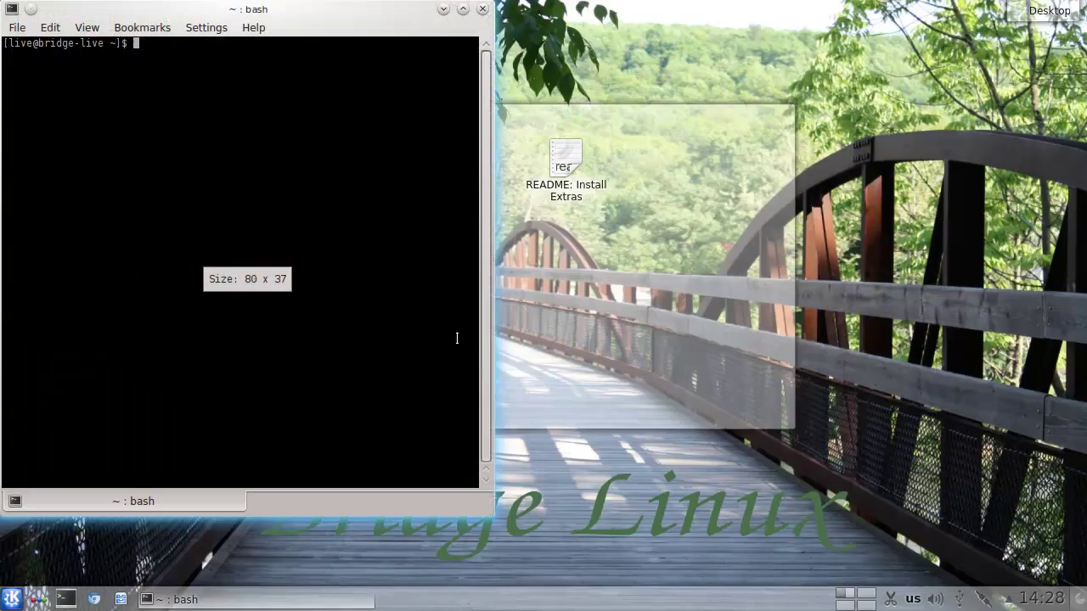
type("free -m")
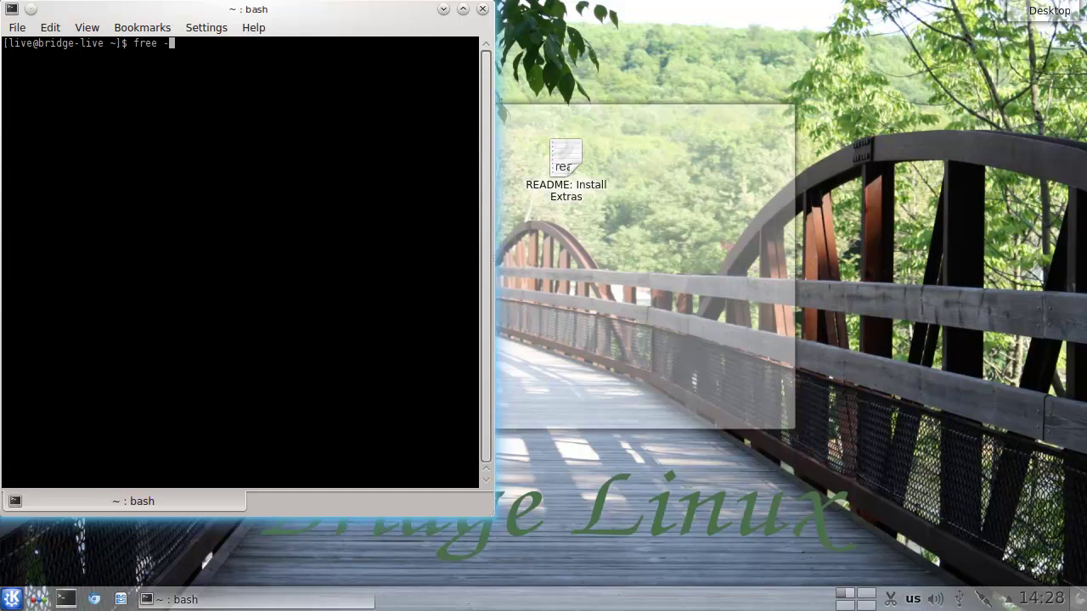
key("Return")
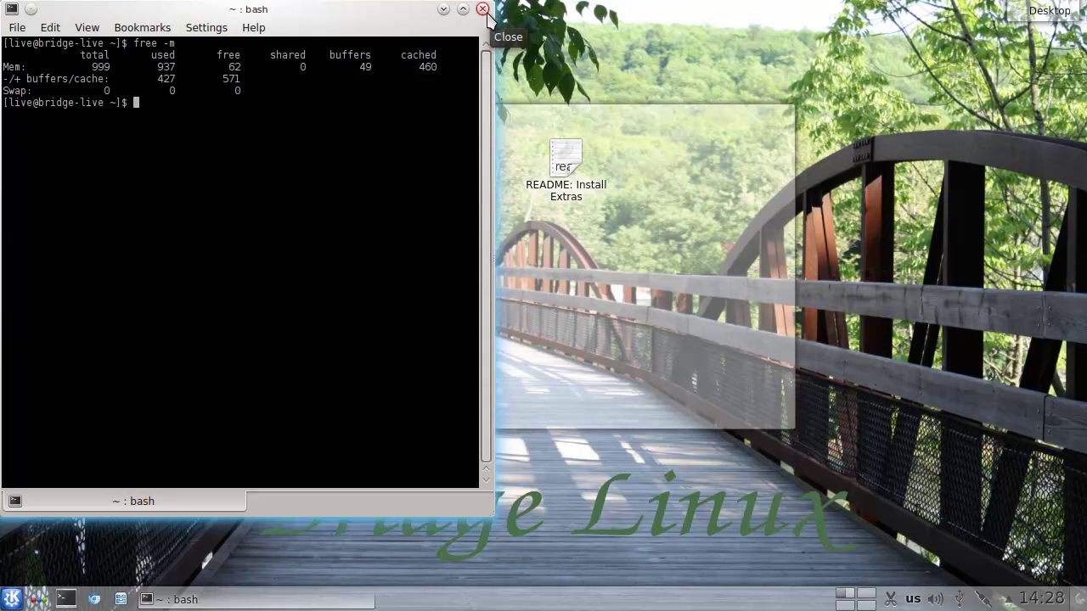
left_click(482, 9)
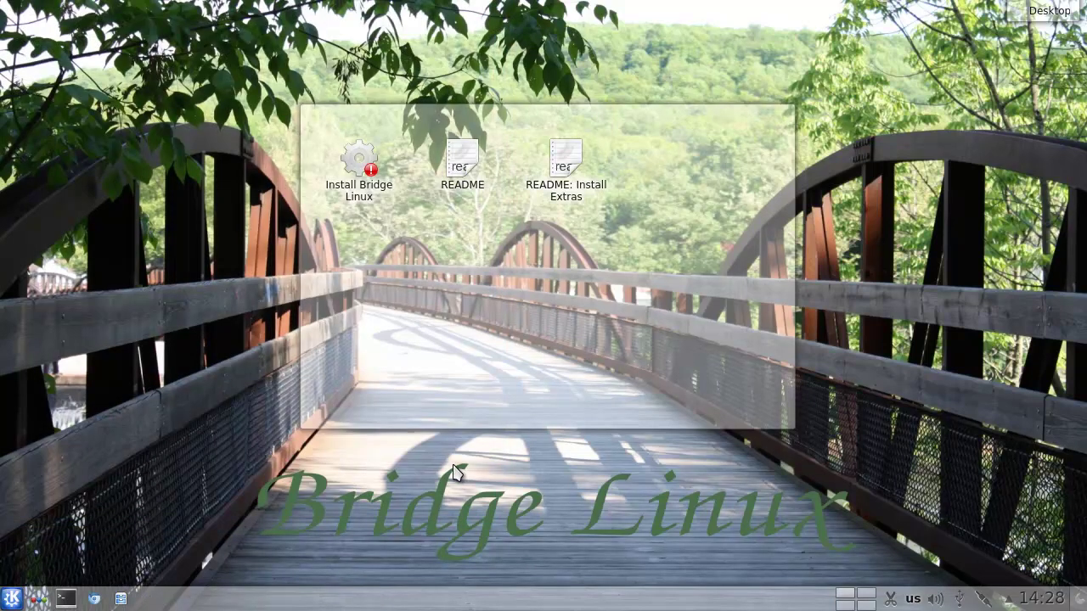
Step: Launch the Dragon Player video player on the KDE desktop, move its window toward the screen centre, and close it
left_click(12, 597)
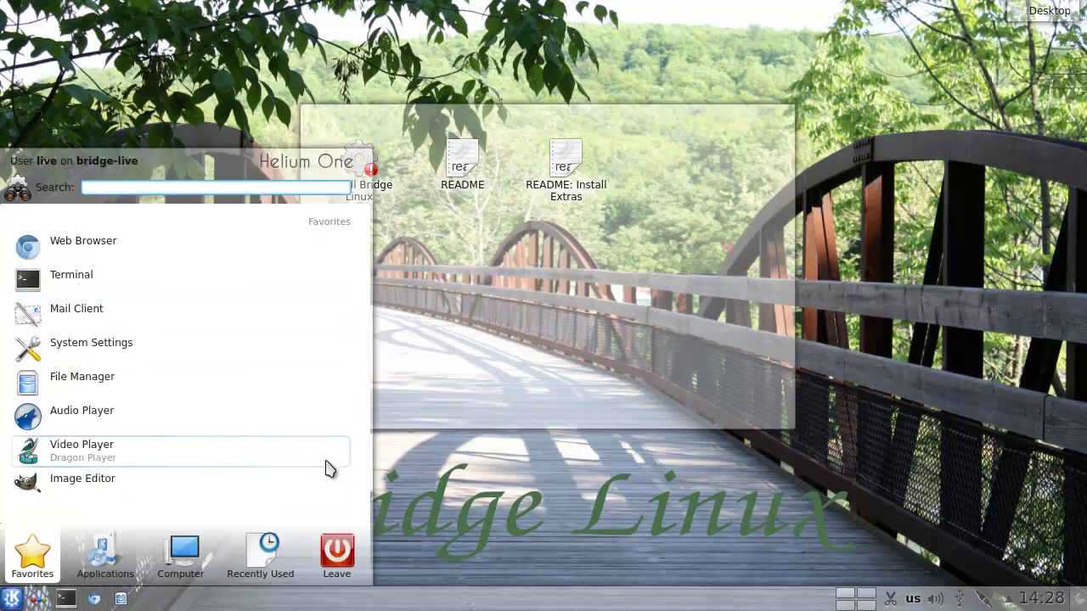
left_click(125, 455)
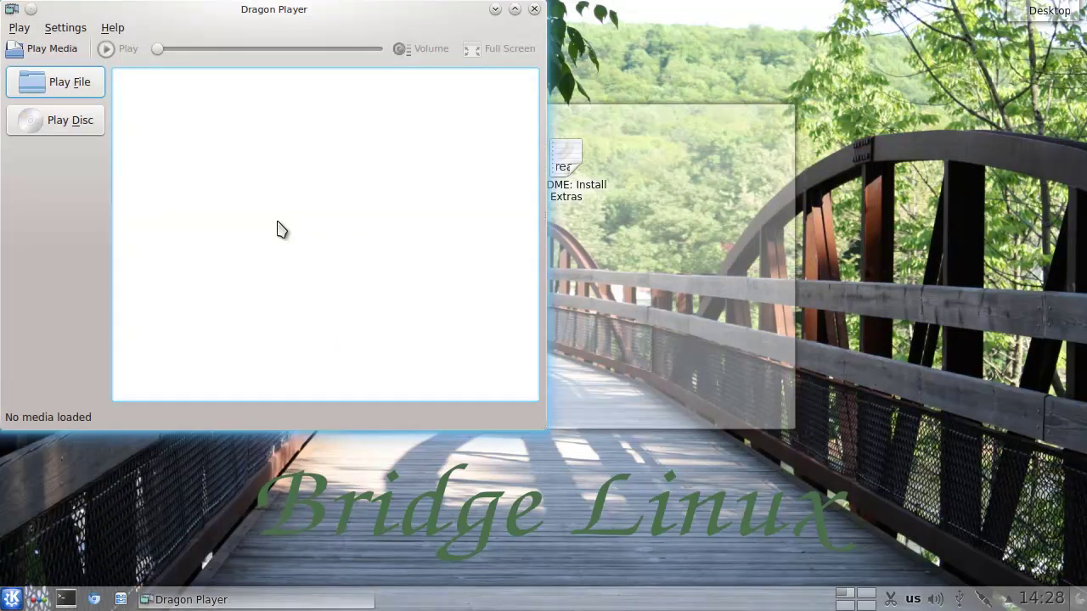
left_click_drag(245, 16, 412, 120)
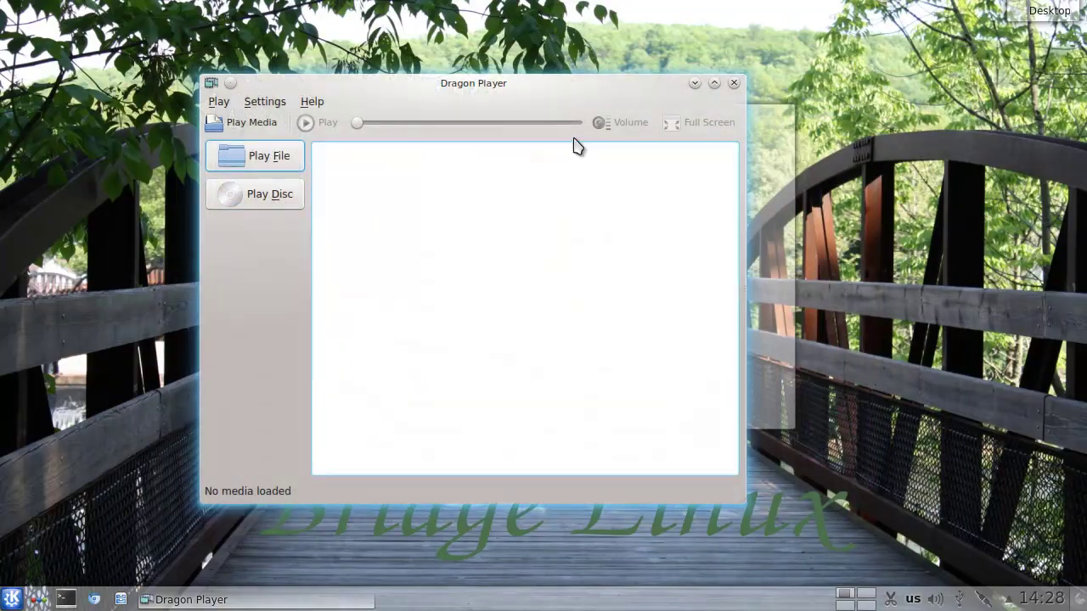
left_click(733, 85)
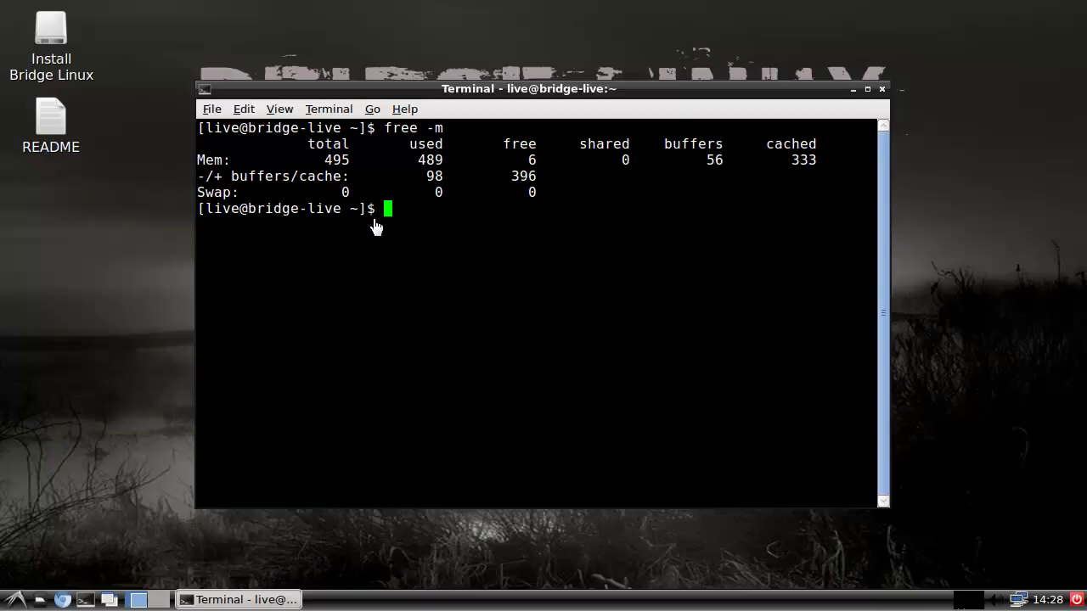
Step: Move the terminal windows on the LXDE and Xfce desktops aside and close them
left_click_drag(538, 99, 590, 102)
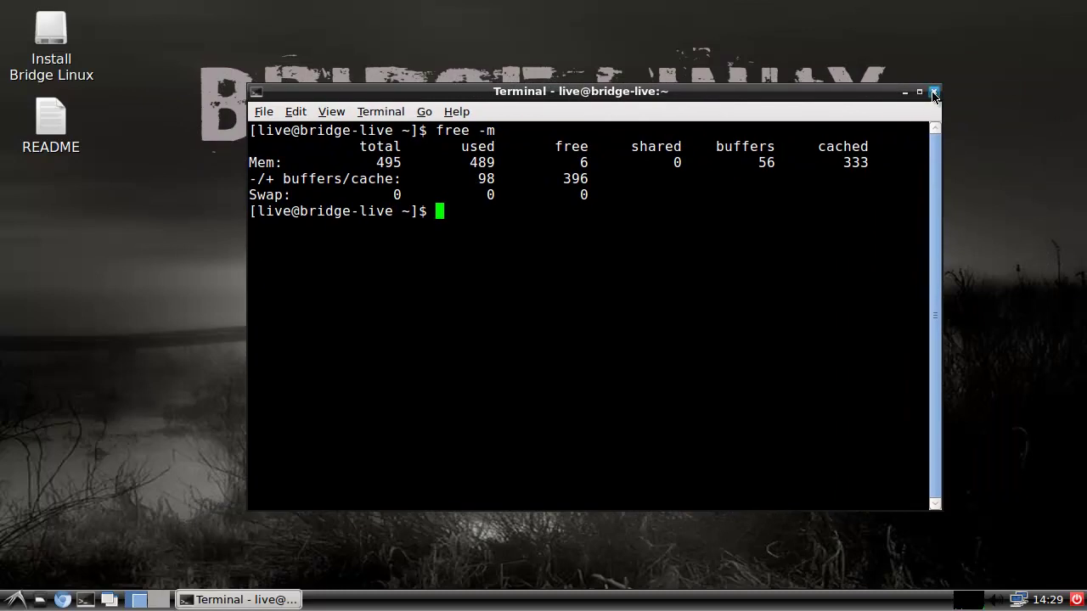
key("ctrl+d")
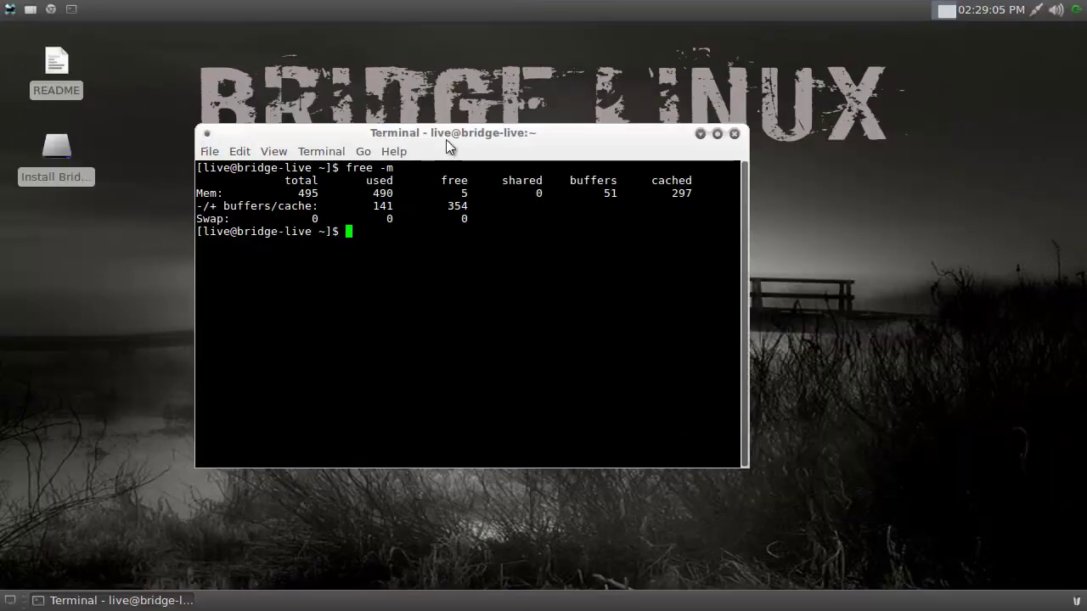
left_click_drag(450, 133, 410, 115)
left_click(694, 116)
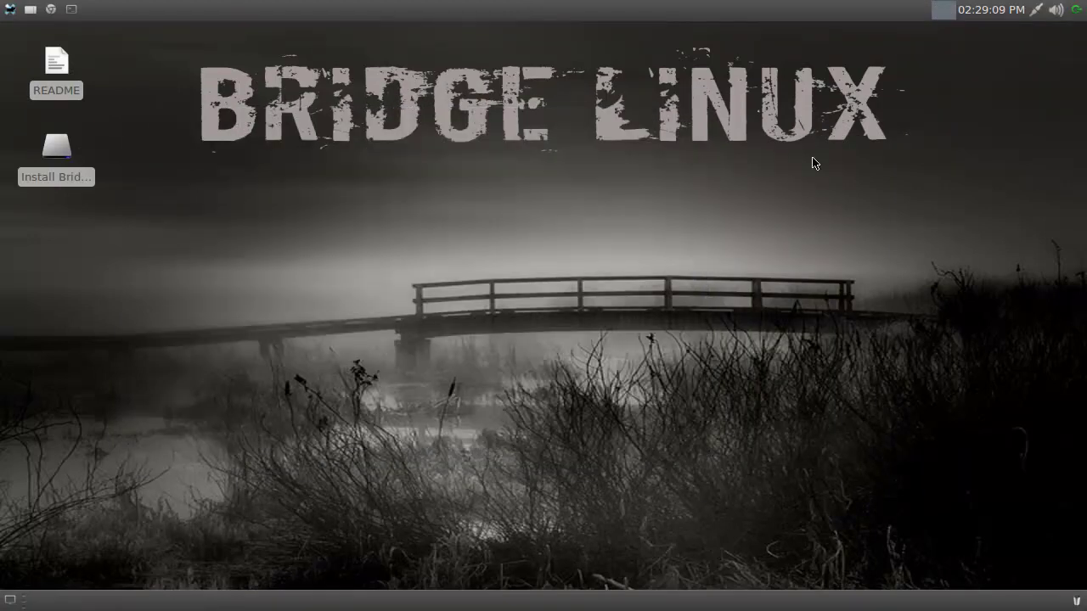
left_click(1075, 11)
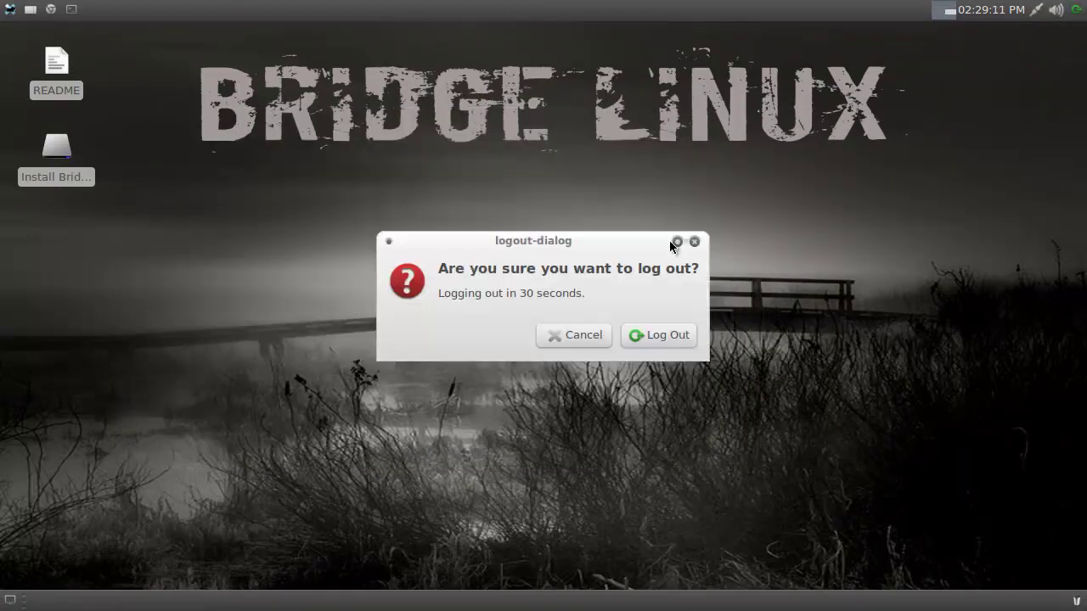
left_click(596, 336)
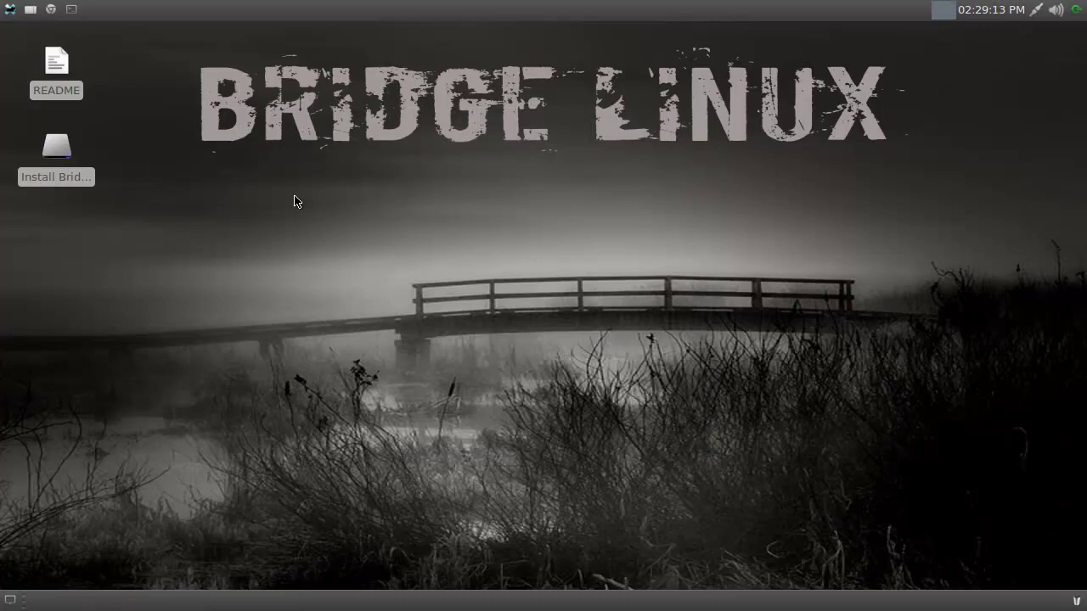
left_click(17, 11)
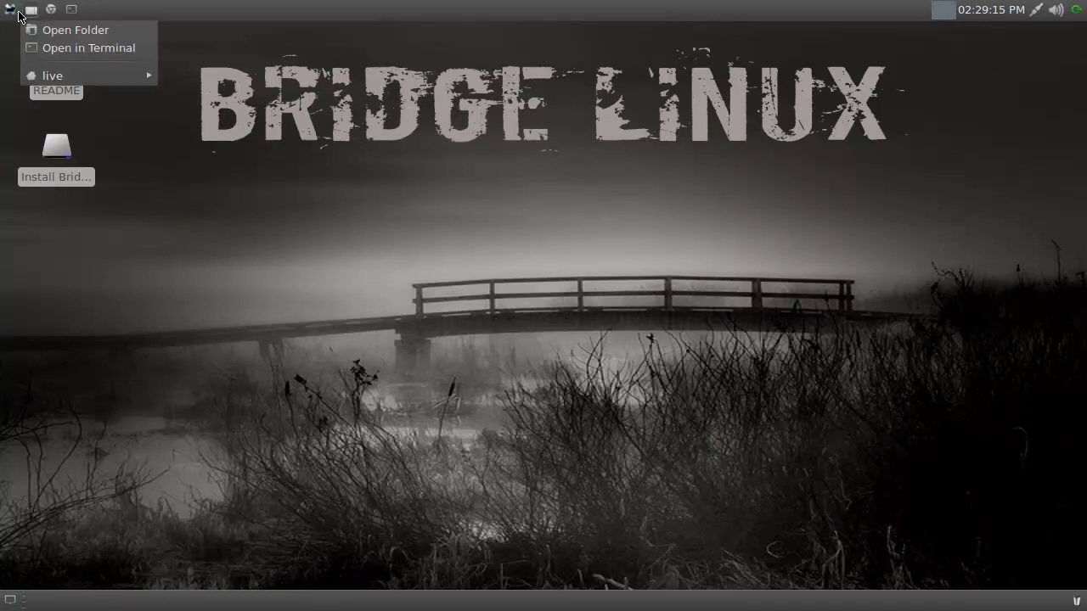
left_click(17, 11)
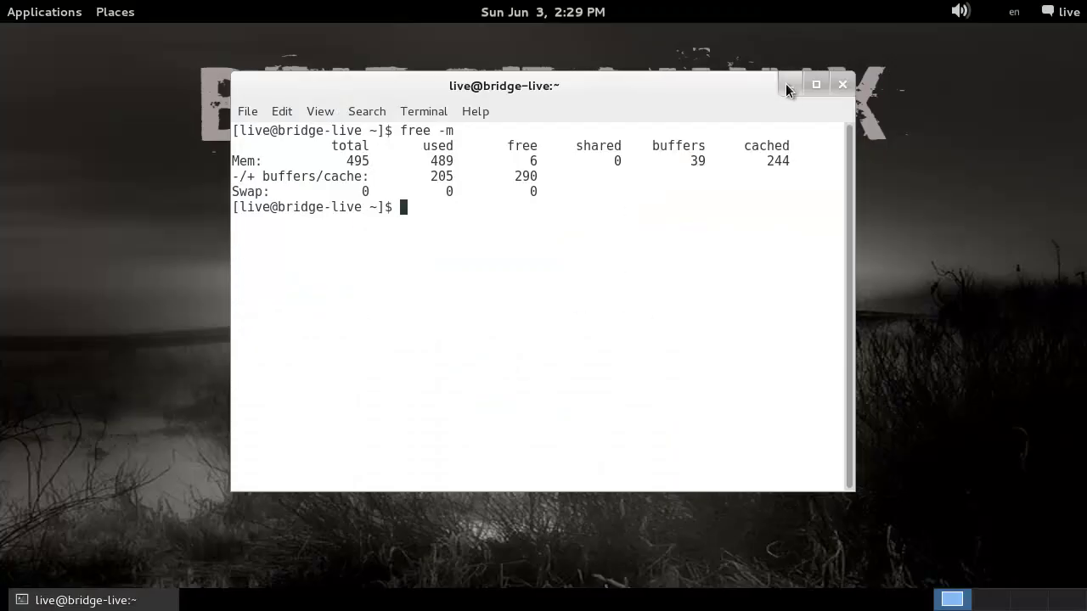
Step: Close the terminal on the GNOME desktop
key("ctrl+d")
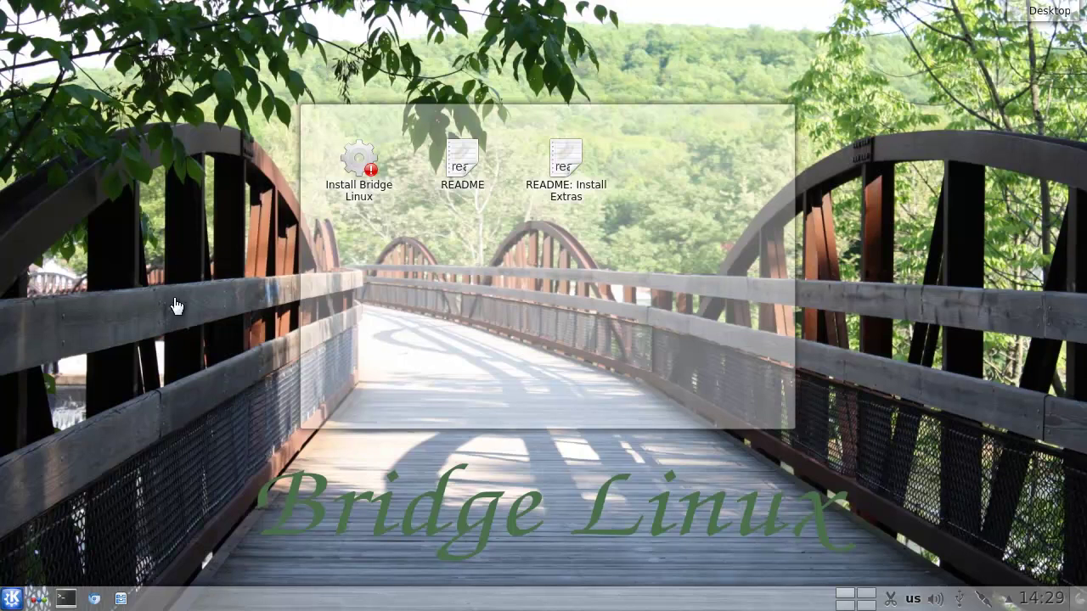
Step: Change the KDE desktop wallpaper to the bridge1 image in the Desktop Settings and close the settings
right_click(208, 303)
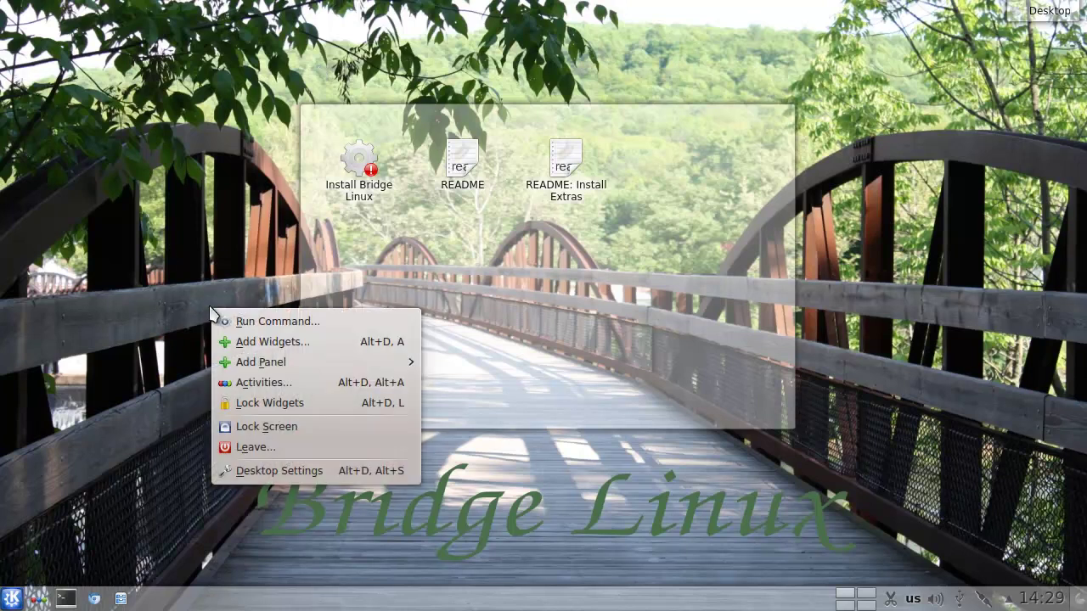
left_click(259, 466)
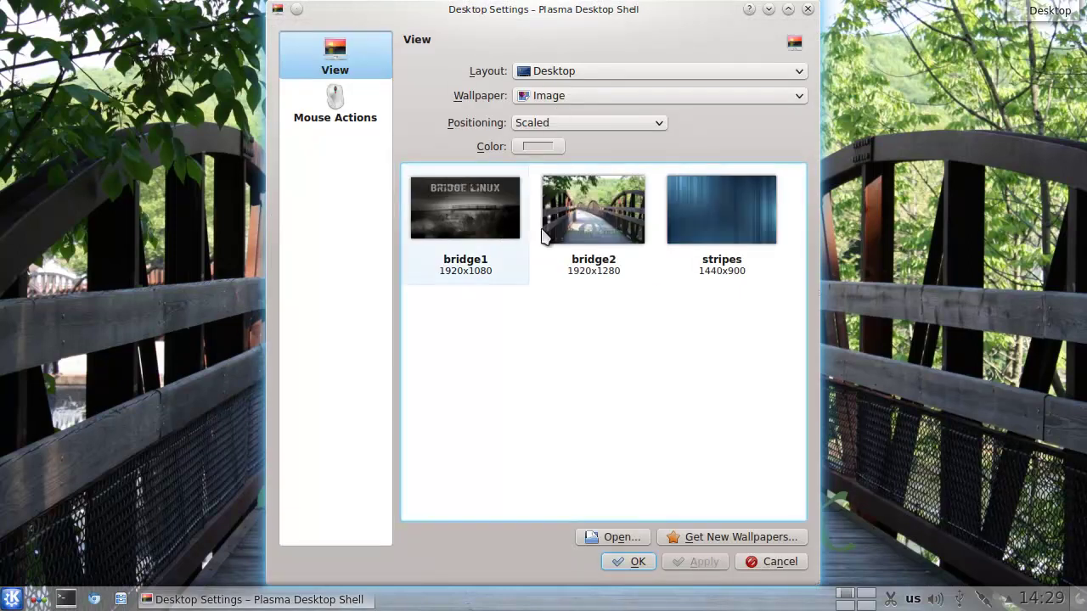
left_click(485, 231)
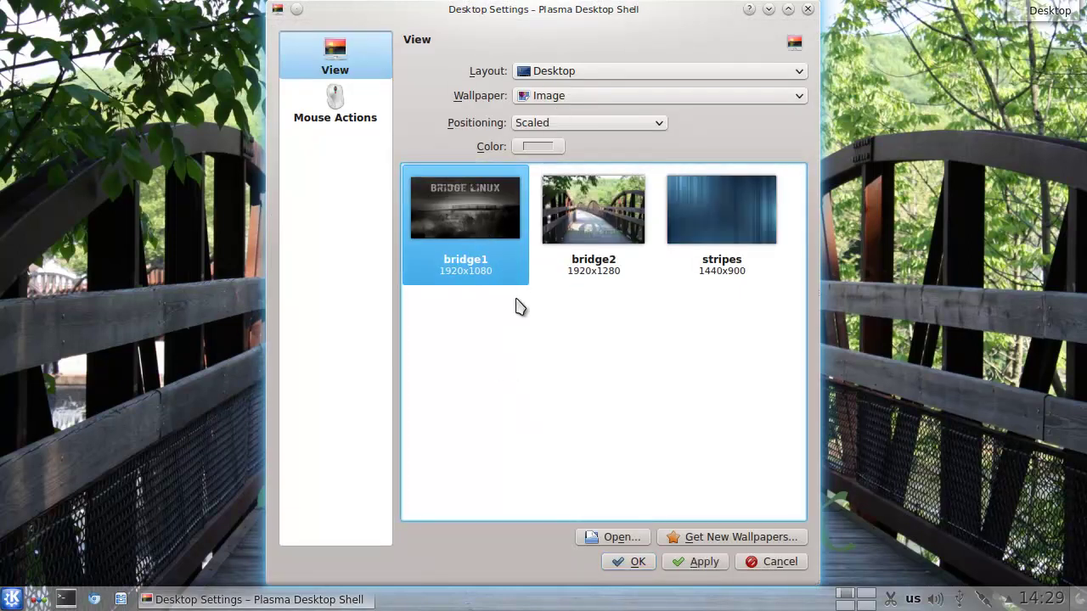
left_click(672, 568)
left_click(633, 562)
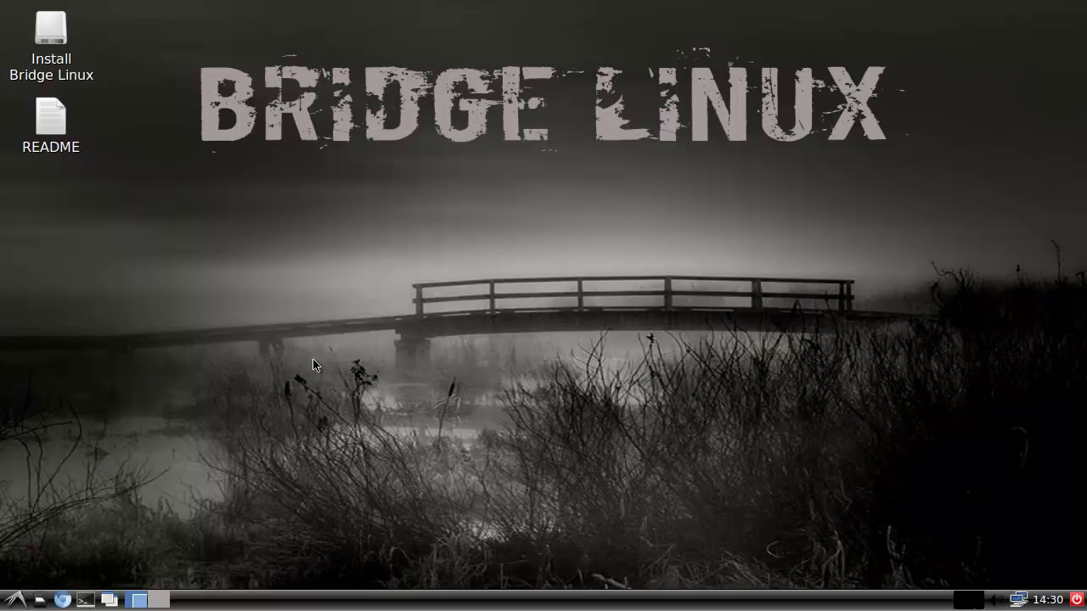
Step: Look over the main application menus of the LXDE, KDE and Xfce desktops, closing each one again
left_click(17, 598)
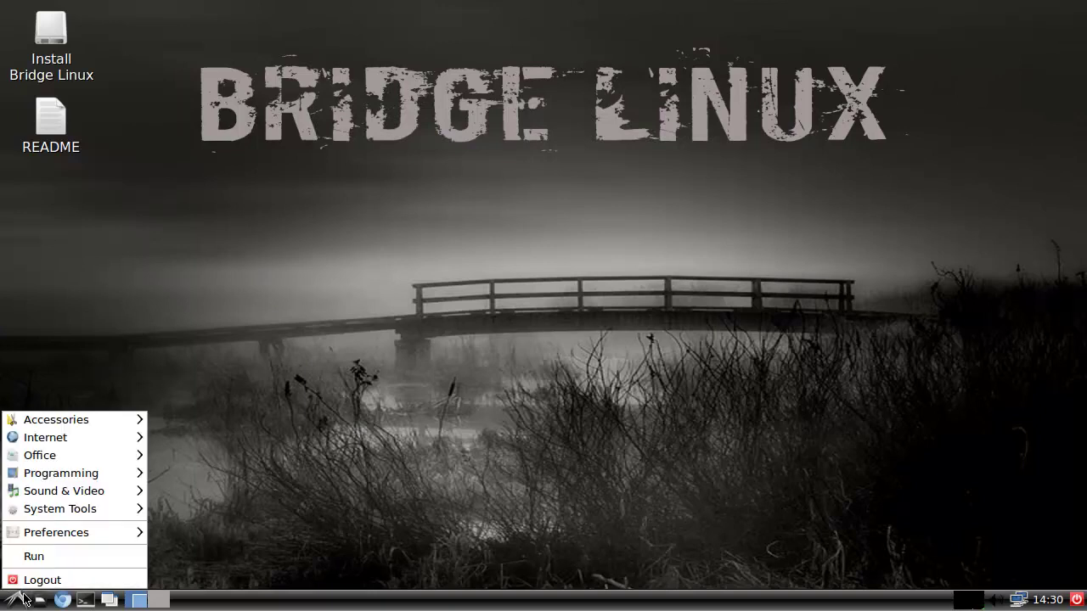
left_click(322, 279)
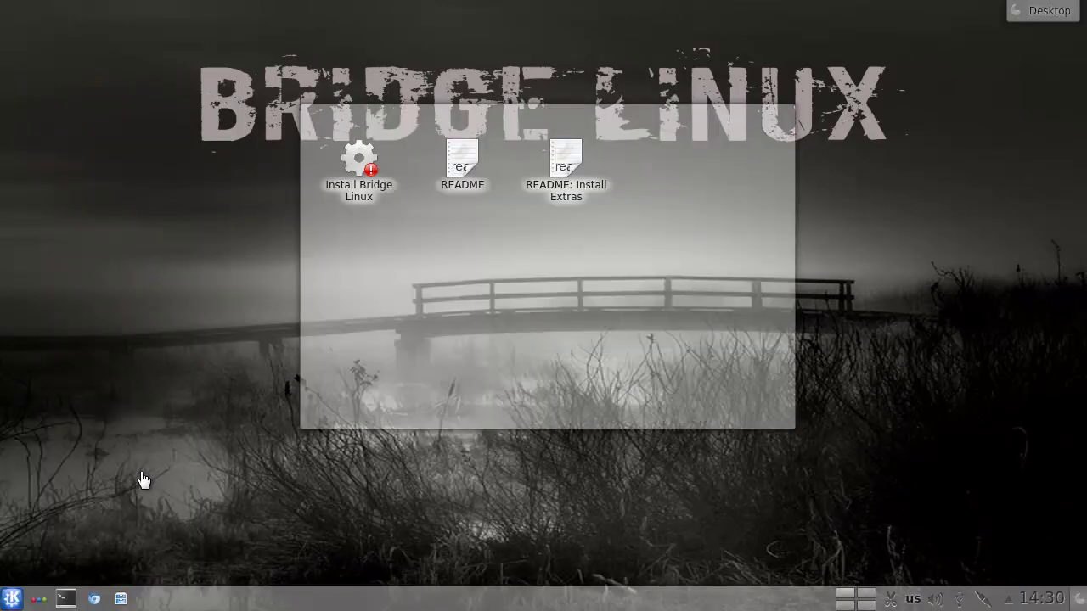
left_click(12, 599)
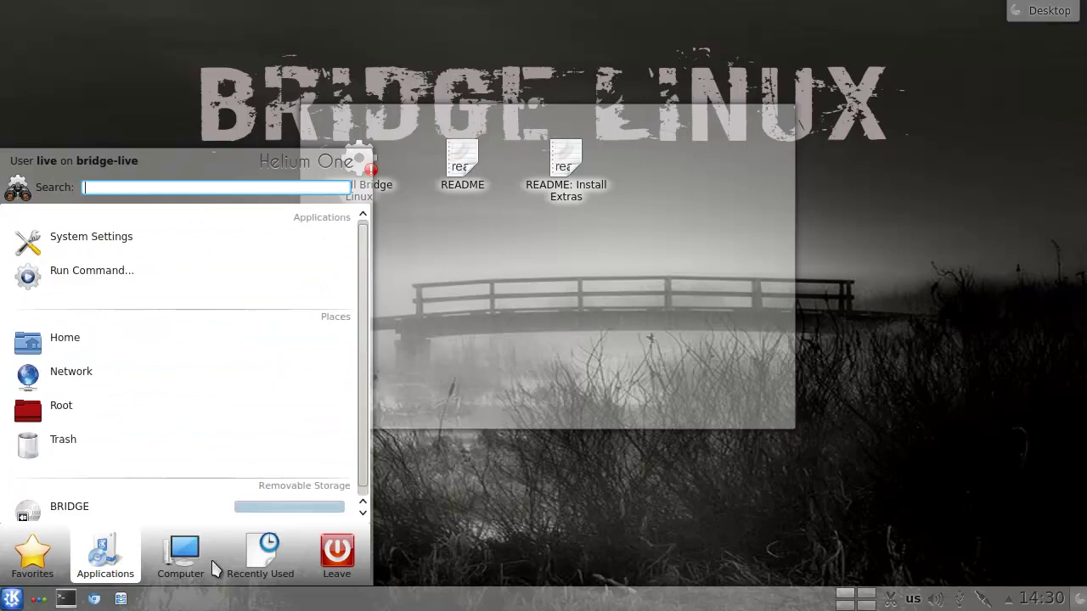
mouse_move(234, 564)
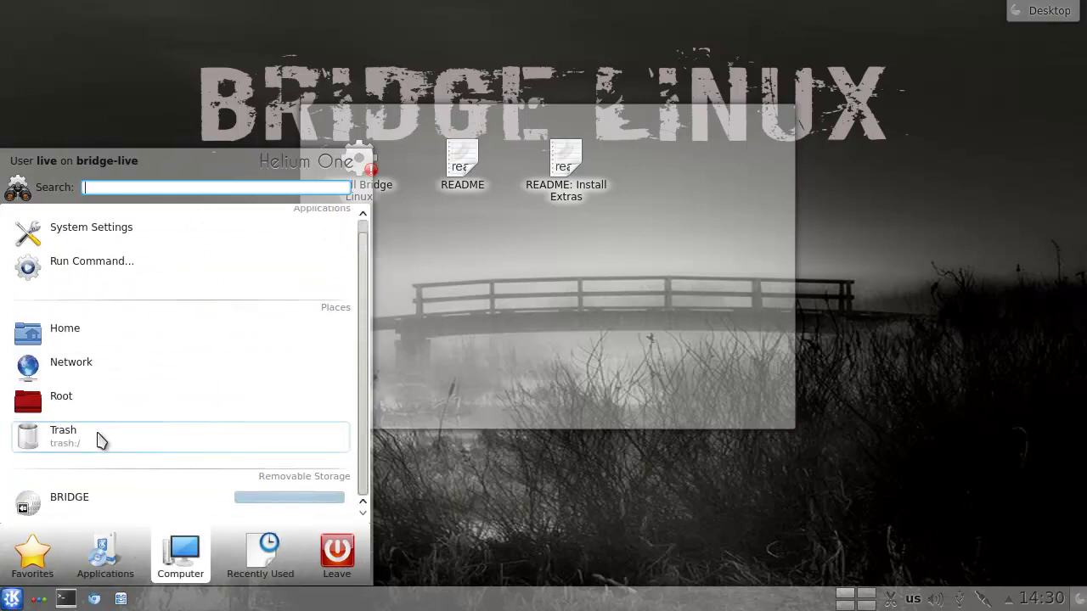
left_click(496, 441)
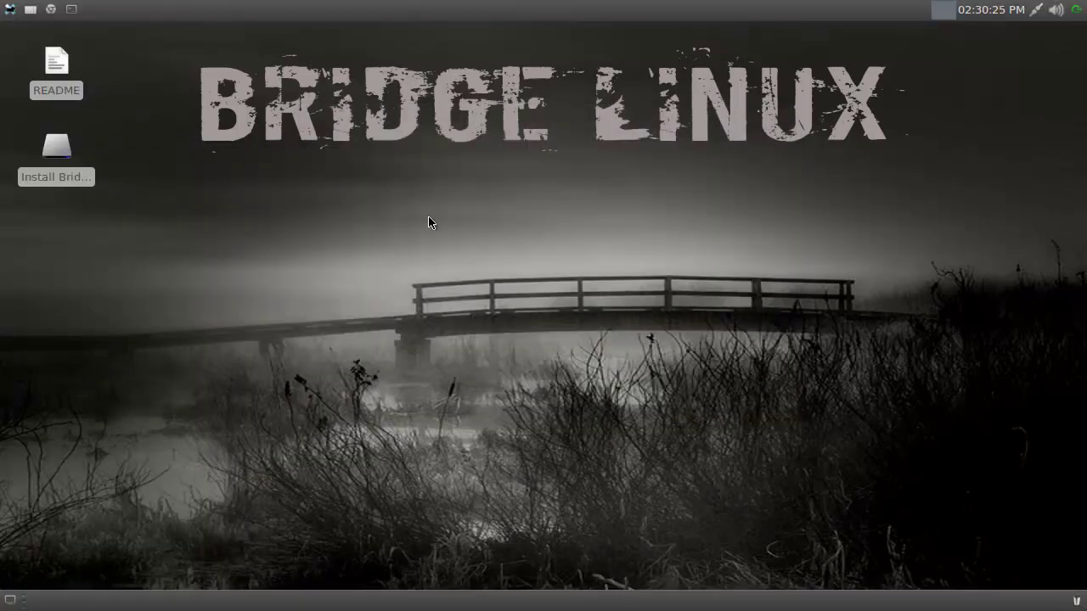
left_click(12, 10)
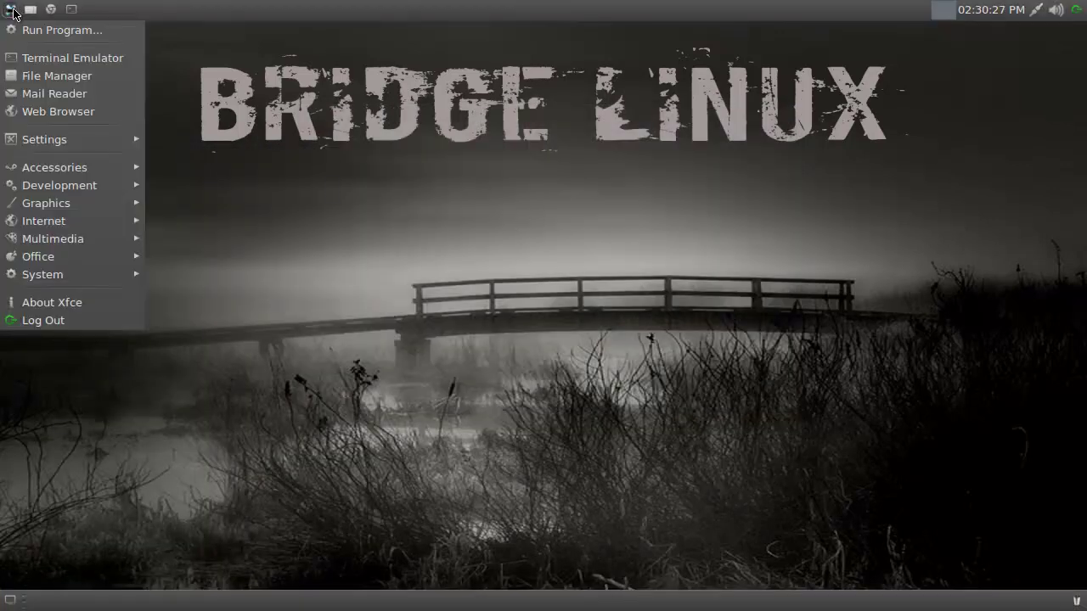
left_click(12, 11)
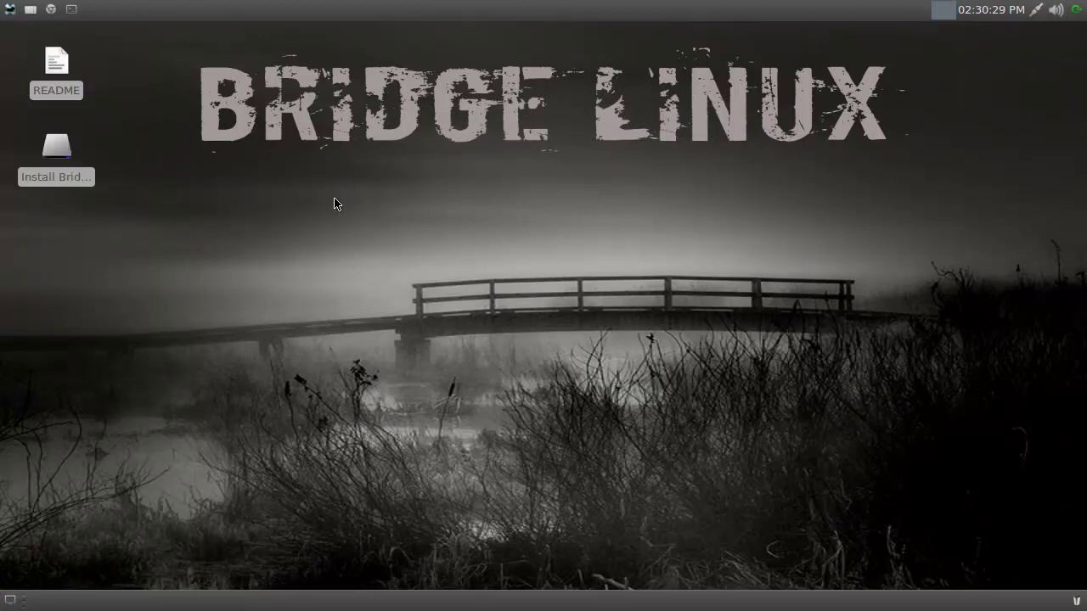